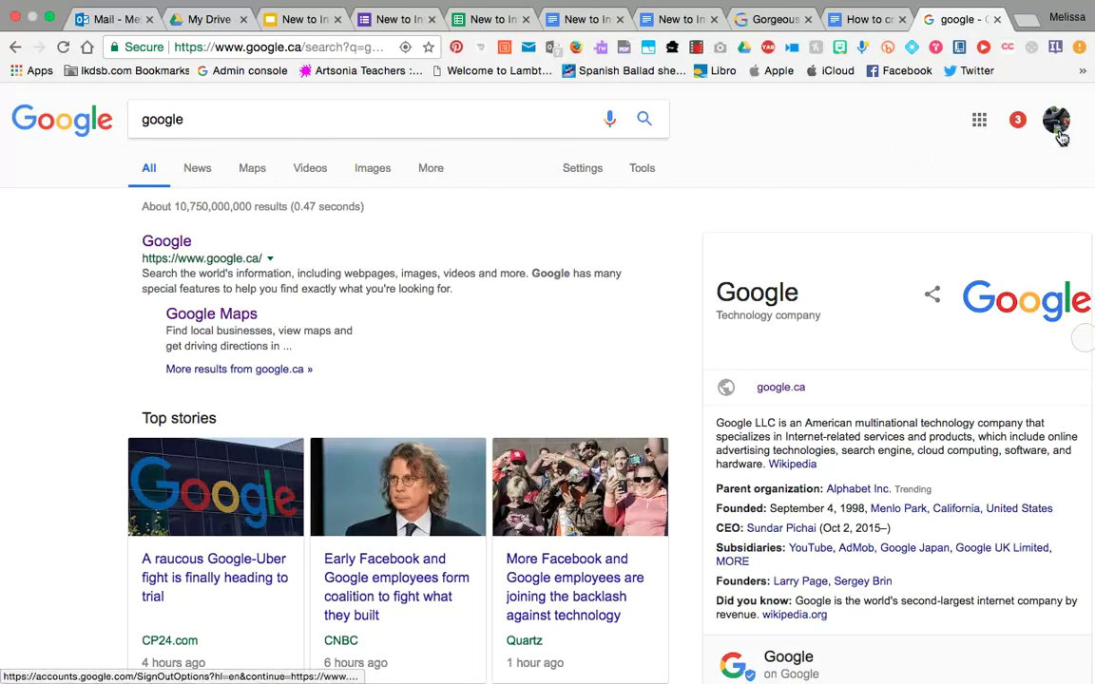
- Move the Forms shortcut to the middle of its row in the Google apps launcher, and open Google Forms
left_click(980, 123)
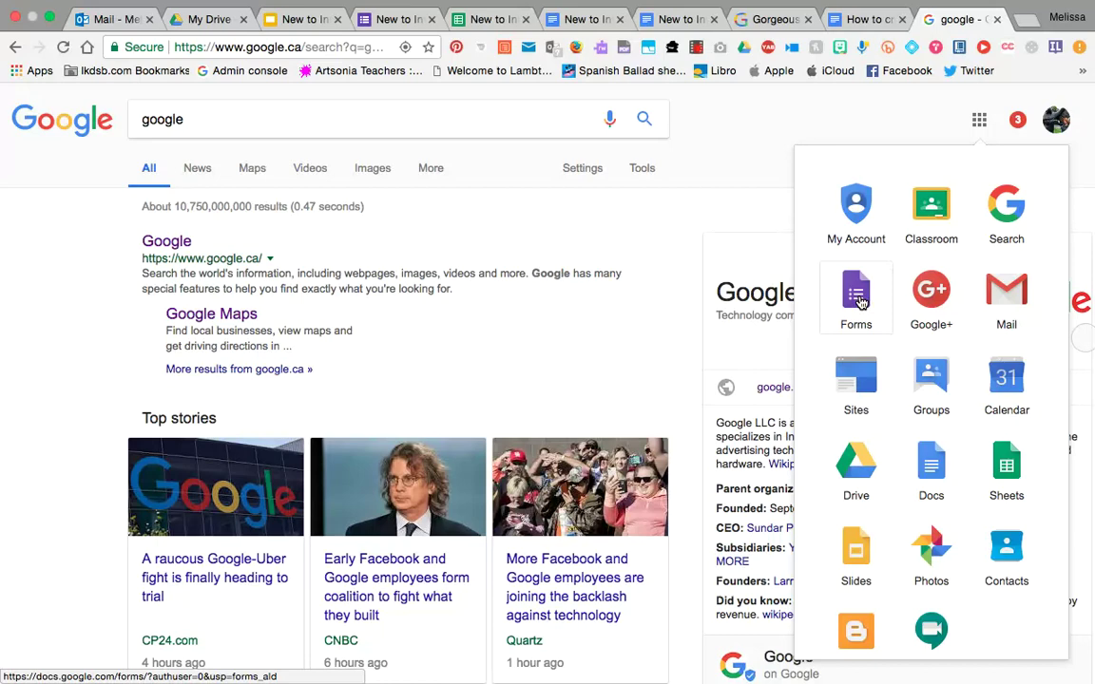
left_click_drag(860, 302, 955, 301)
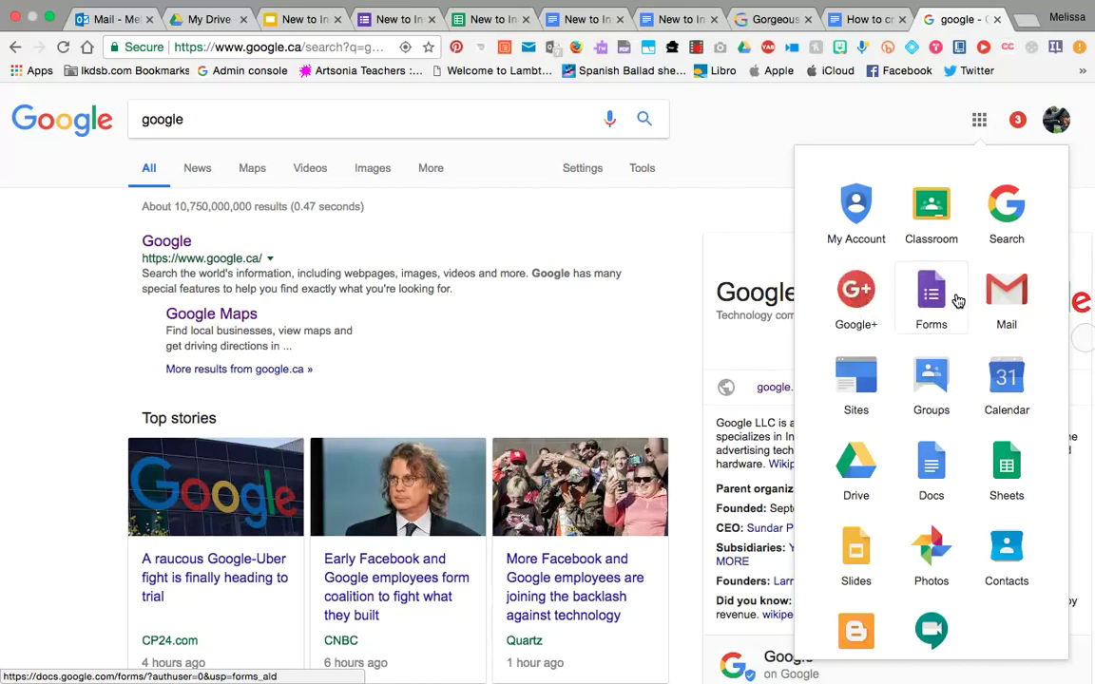
scroll(1011, 304, "down", 6)
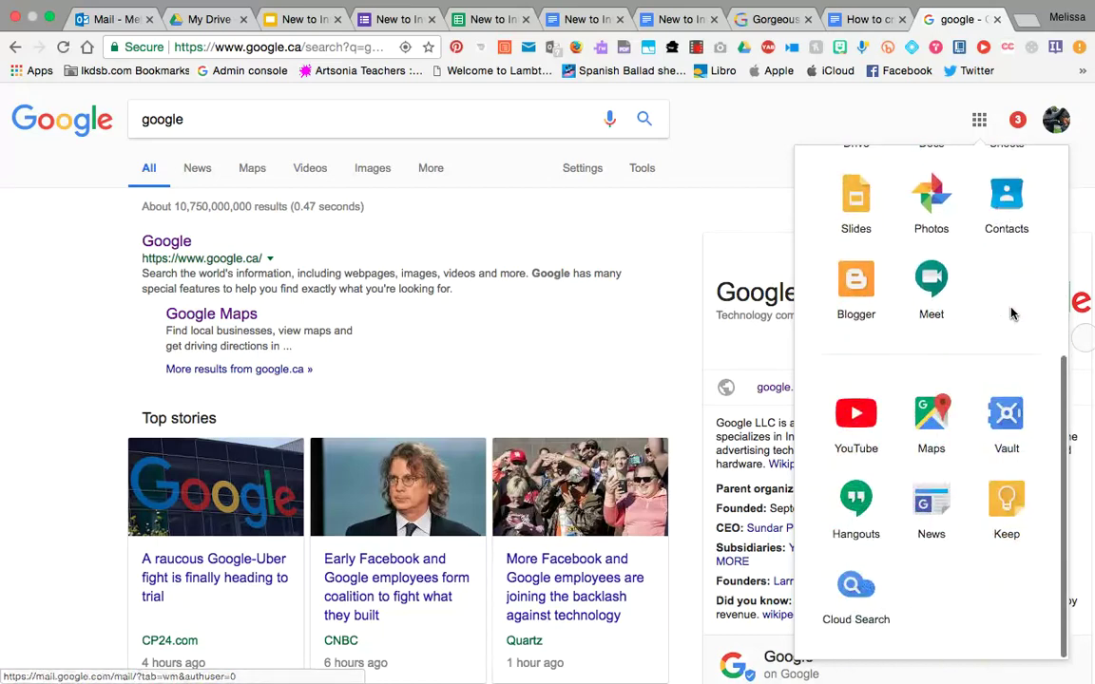
scroll(970, 343, "up", 6)
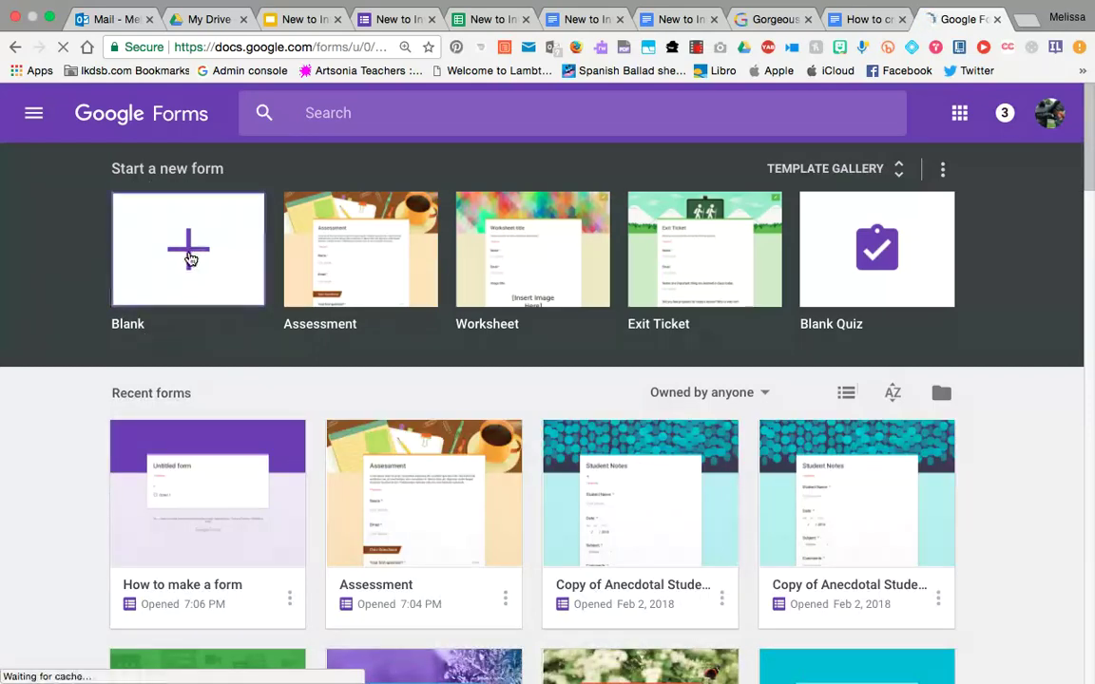
- Create a blank form, title it "Breakout example" and apply the same name to the form file
left_click(190, 258)
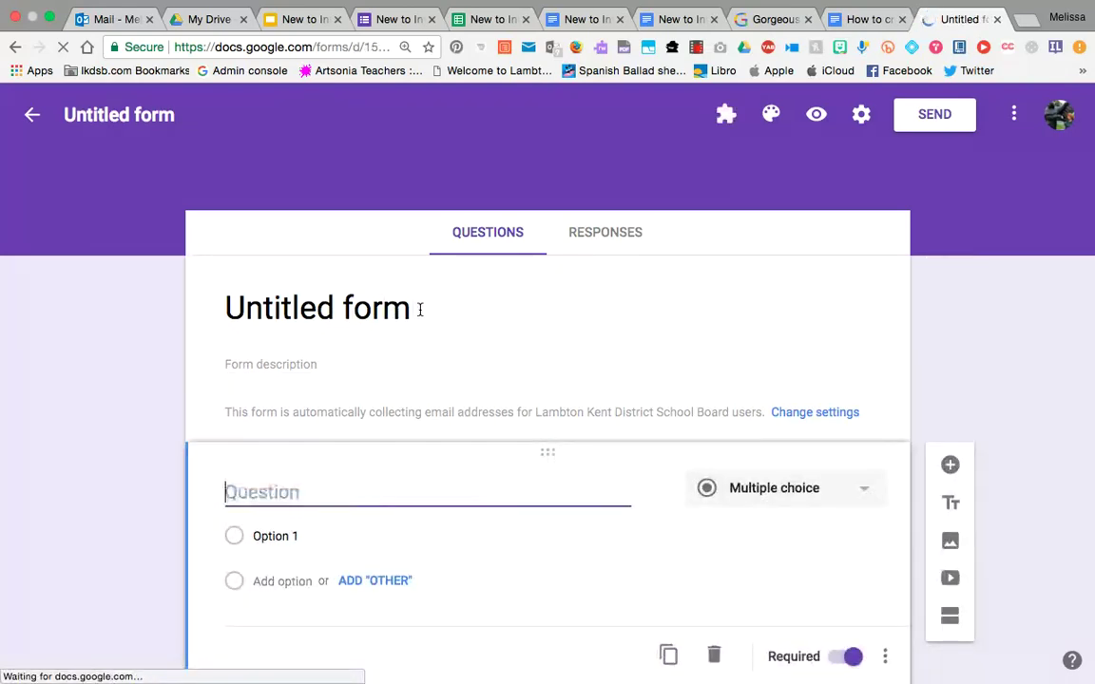
left_click(402, 312)
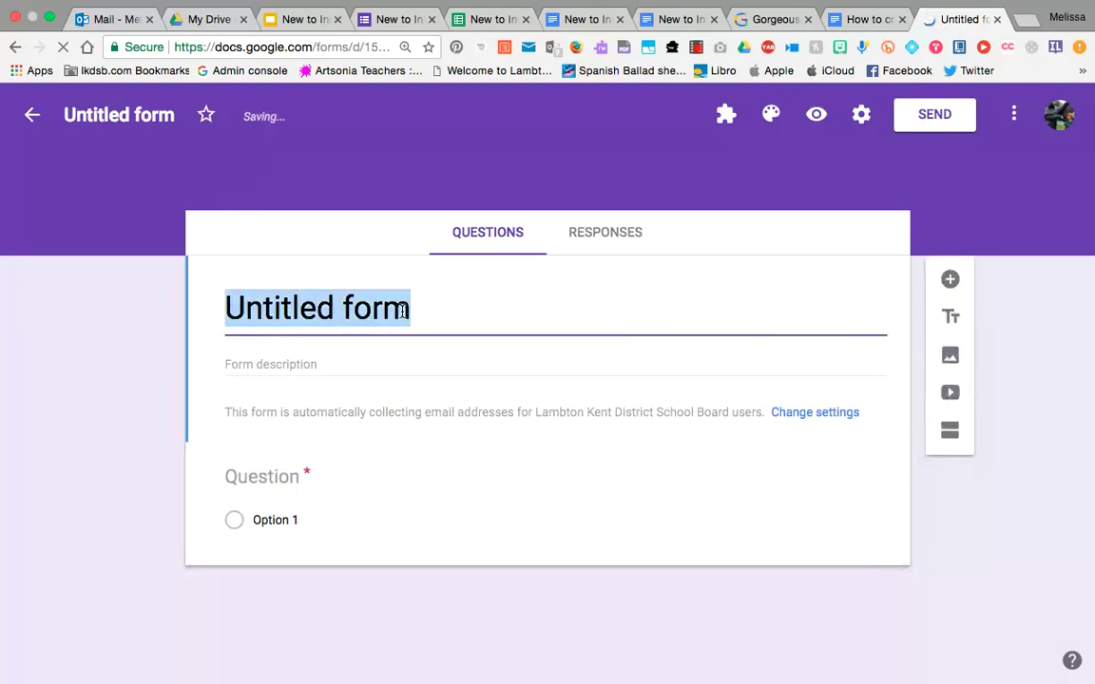
key("BackSpace")
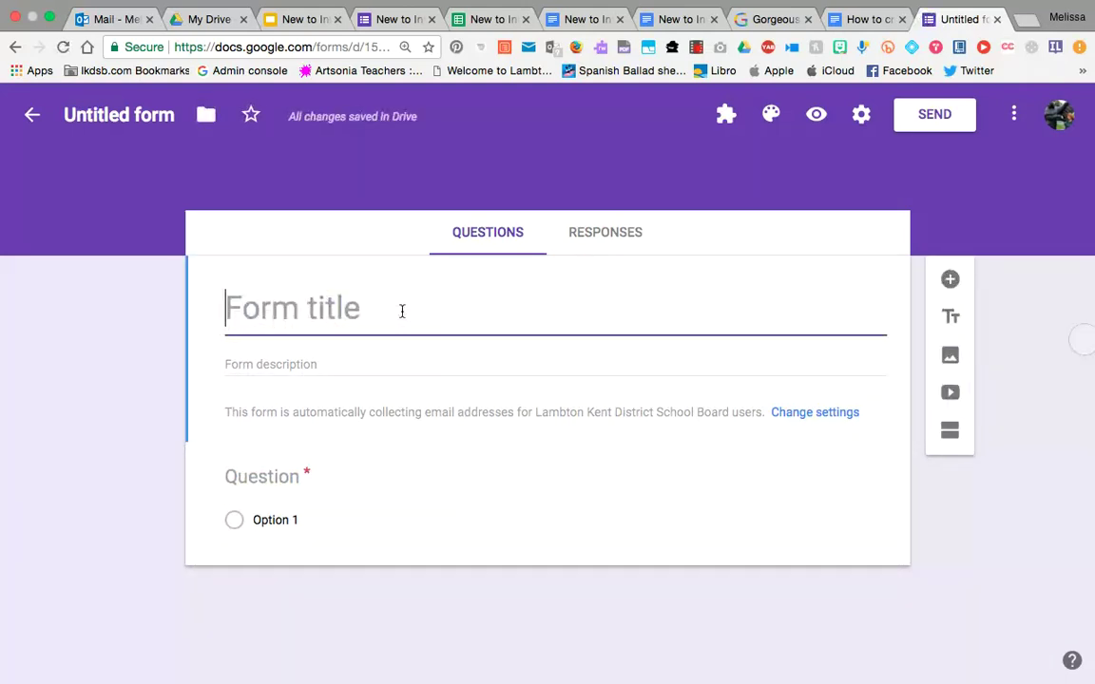
type("Break")
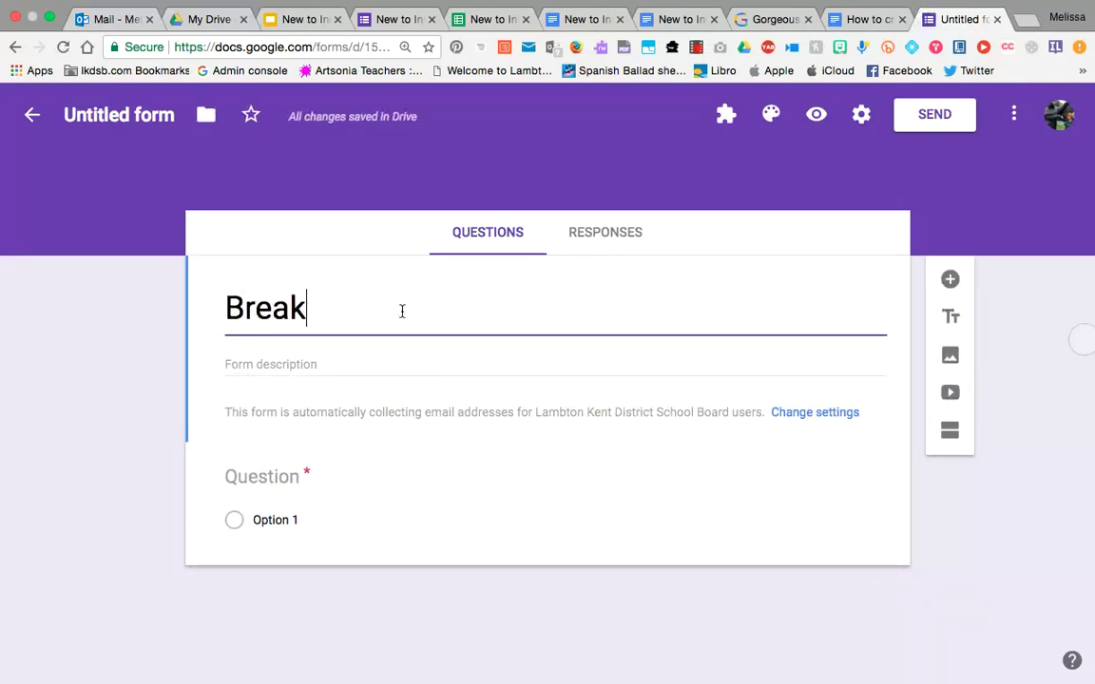
type("out example")
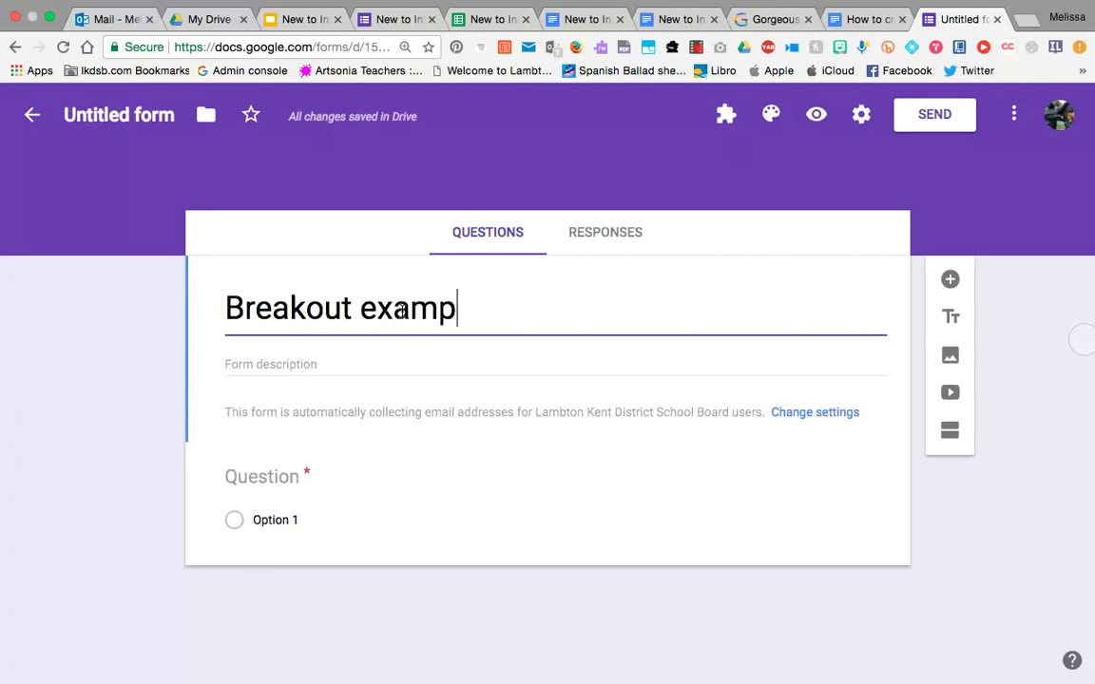
left_click(139, 116)
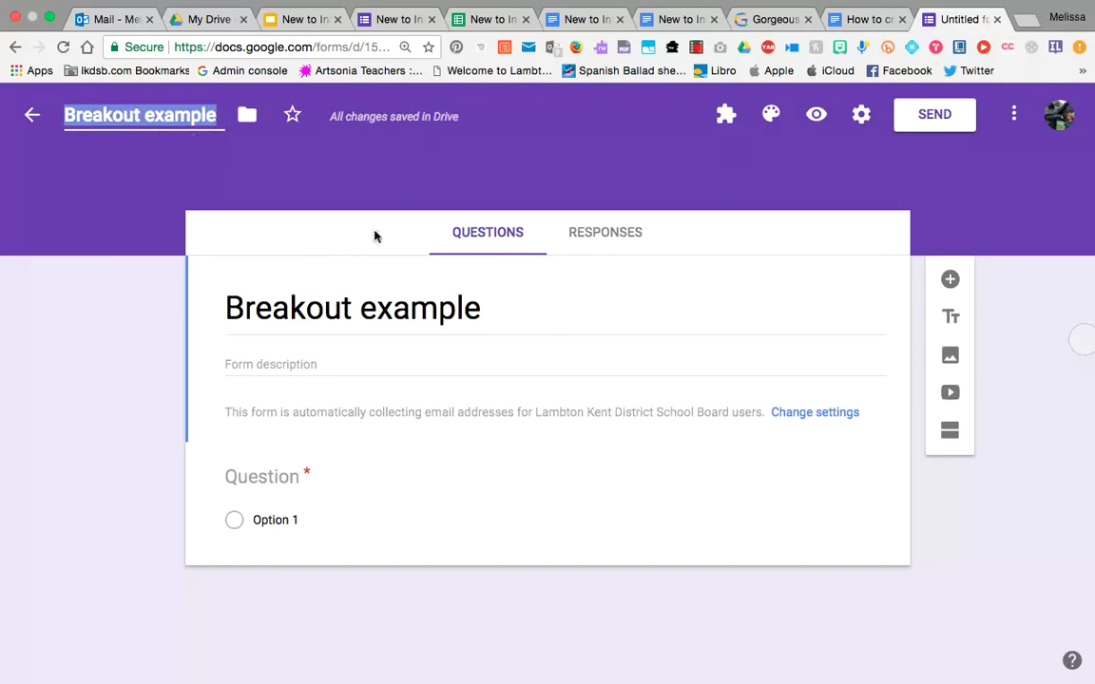
- Enter "This is a how to ...." as the form description
left_click(267, 361)
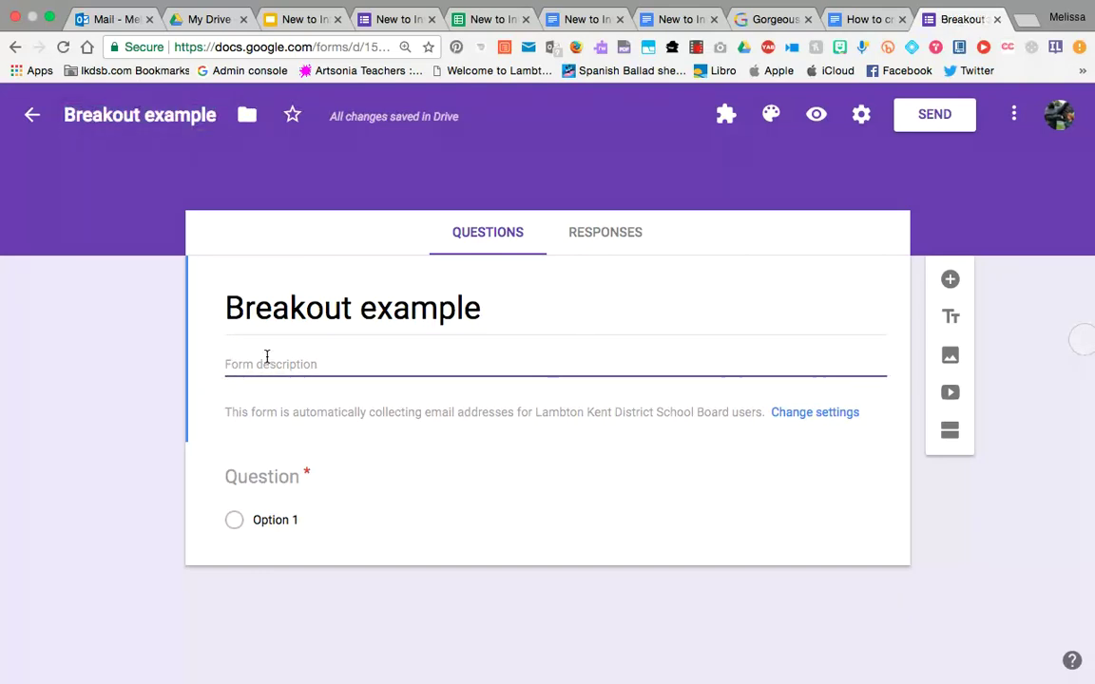
type("This is a h")
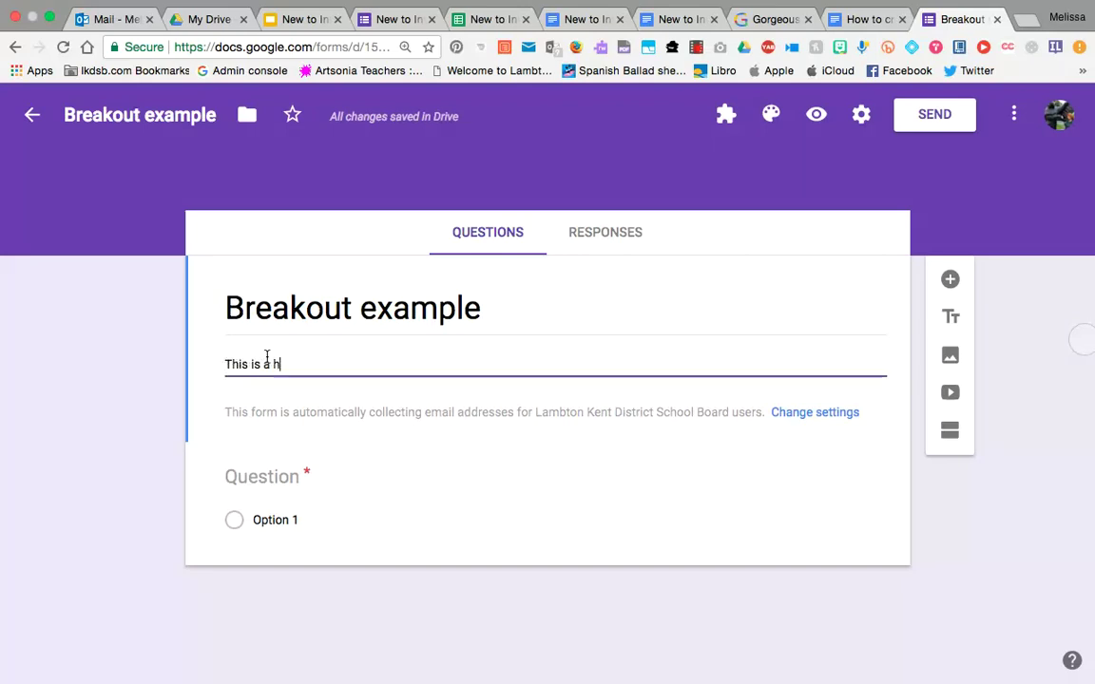
type("ow to ")
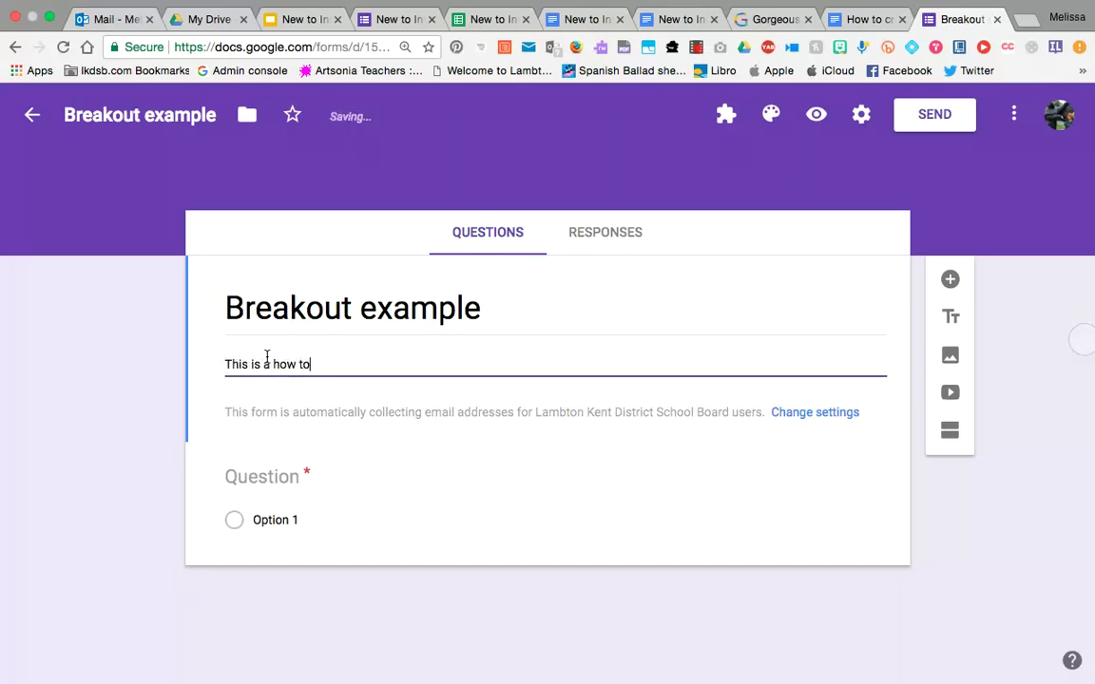
type("....")
- Change the first question to the Short answer type, and switch its Required setting off and back on
left_click(264, 477)
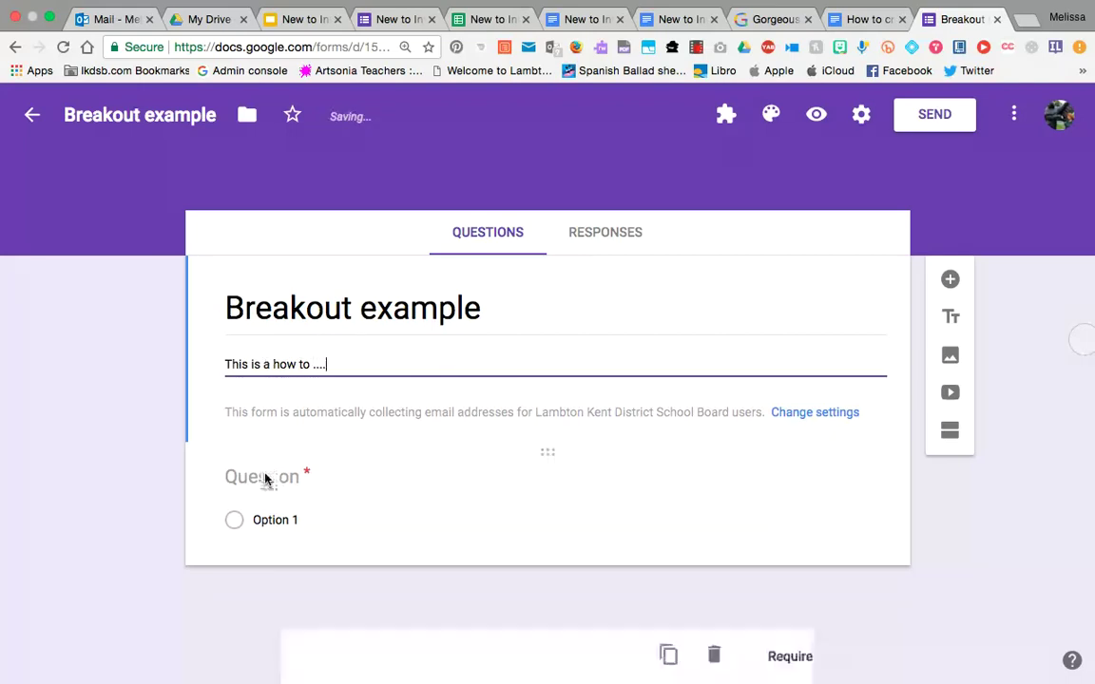
left_click(751, 490)
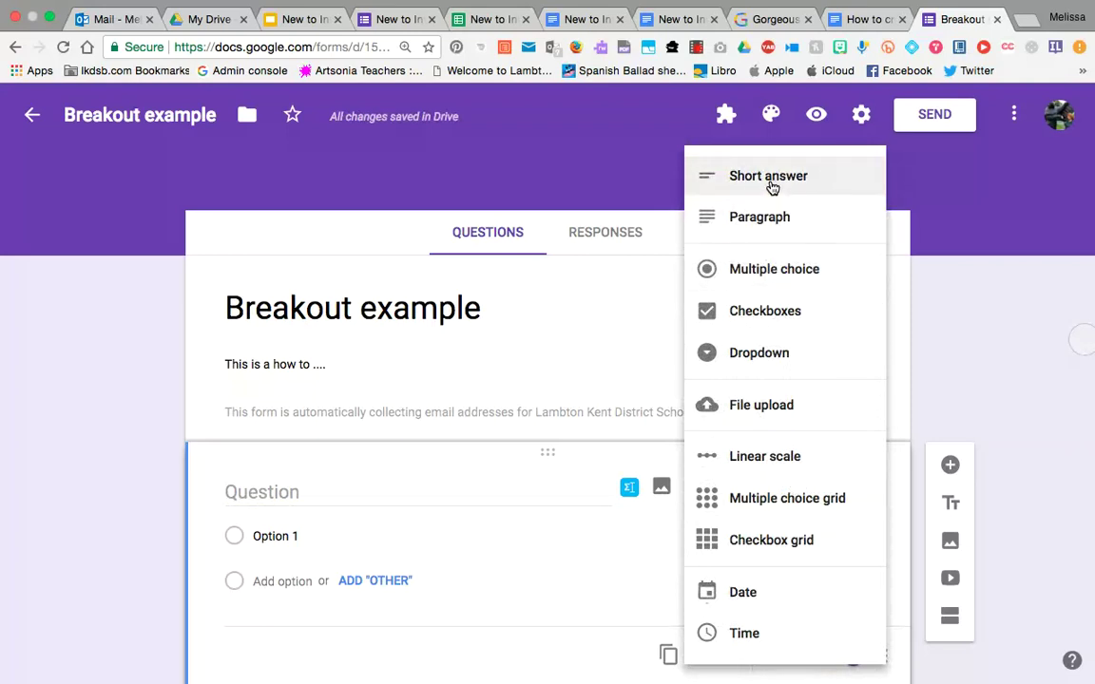
left_click(772, 178)
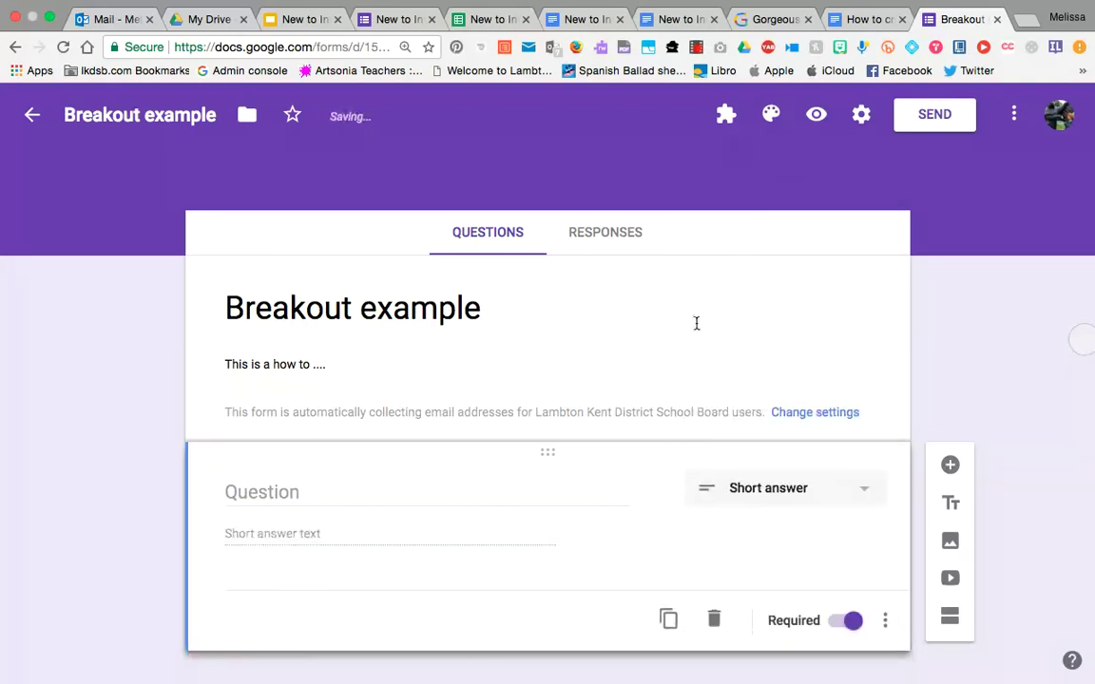
scroll(696, 322, "down", 1)
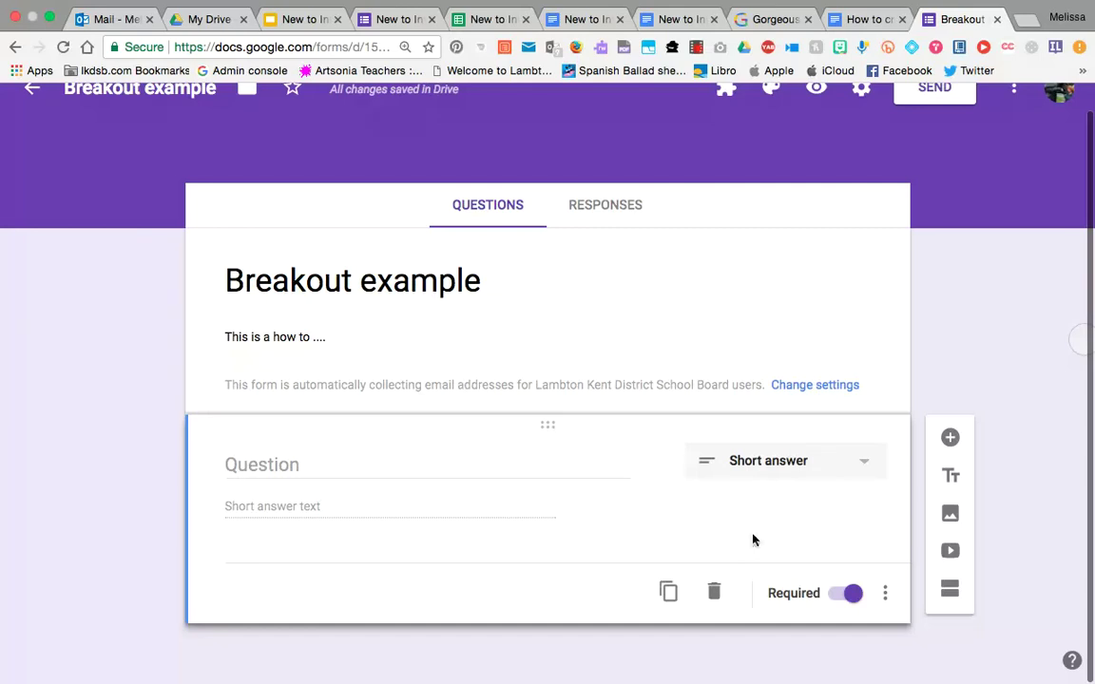
left_click(827, 597)
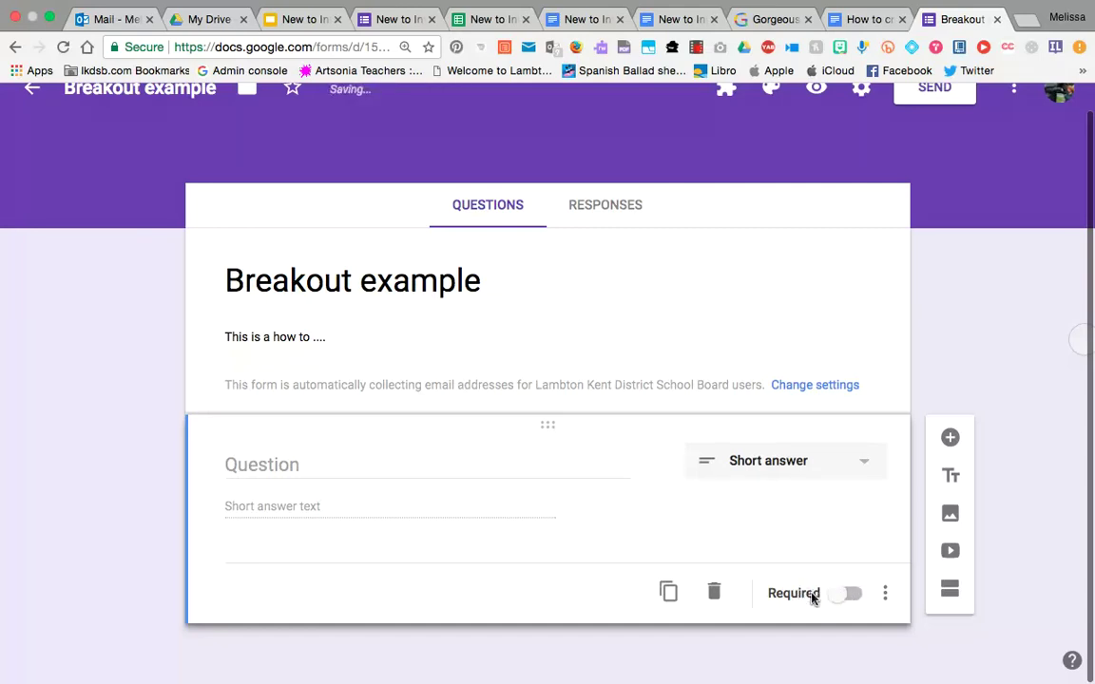
left_click(851, 595)
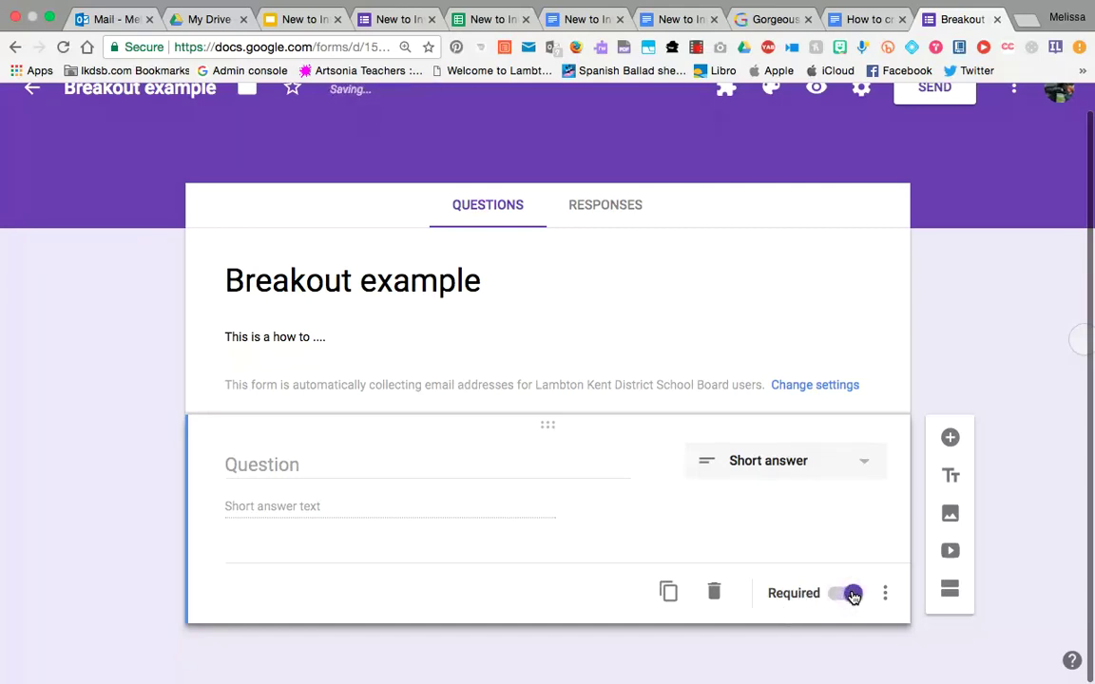
- Title the short answer question "3 Digit Lock"
left_click(292, 463)
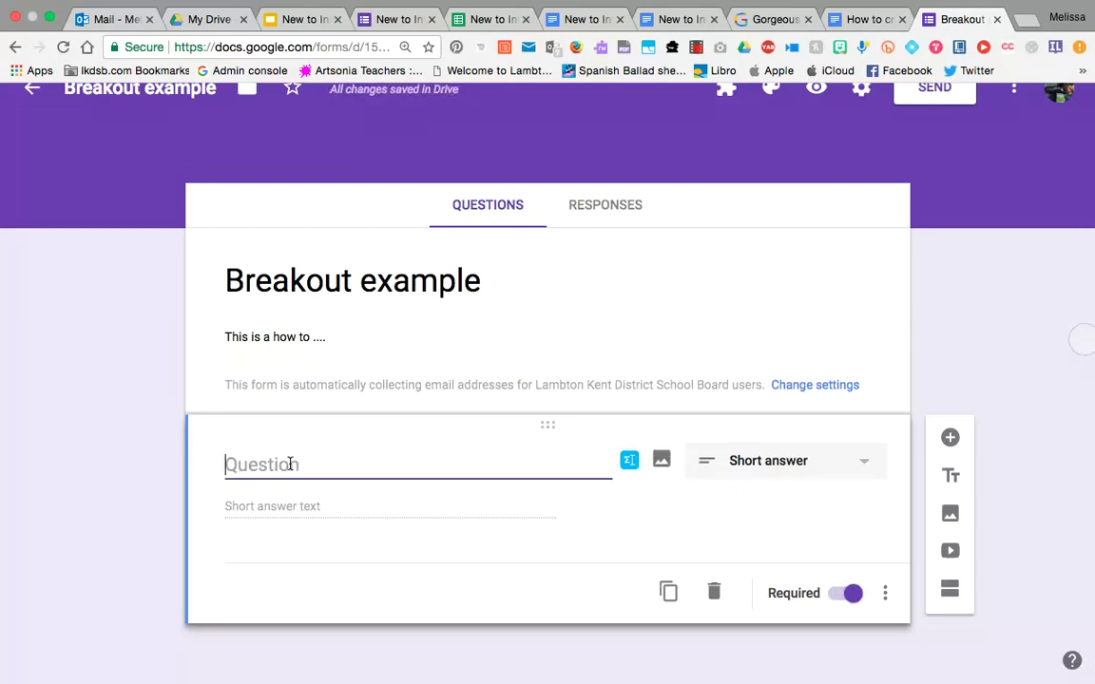
type("Digi")
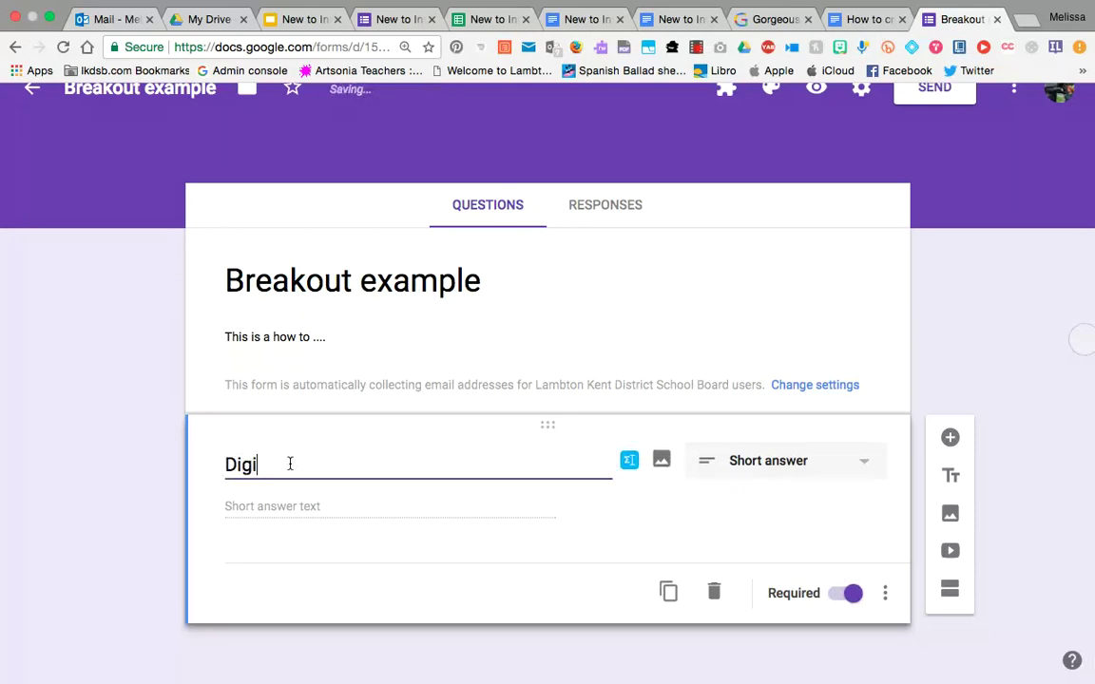
type("t Lock")
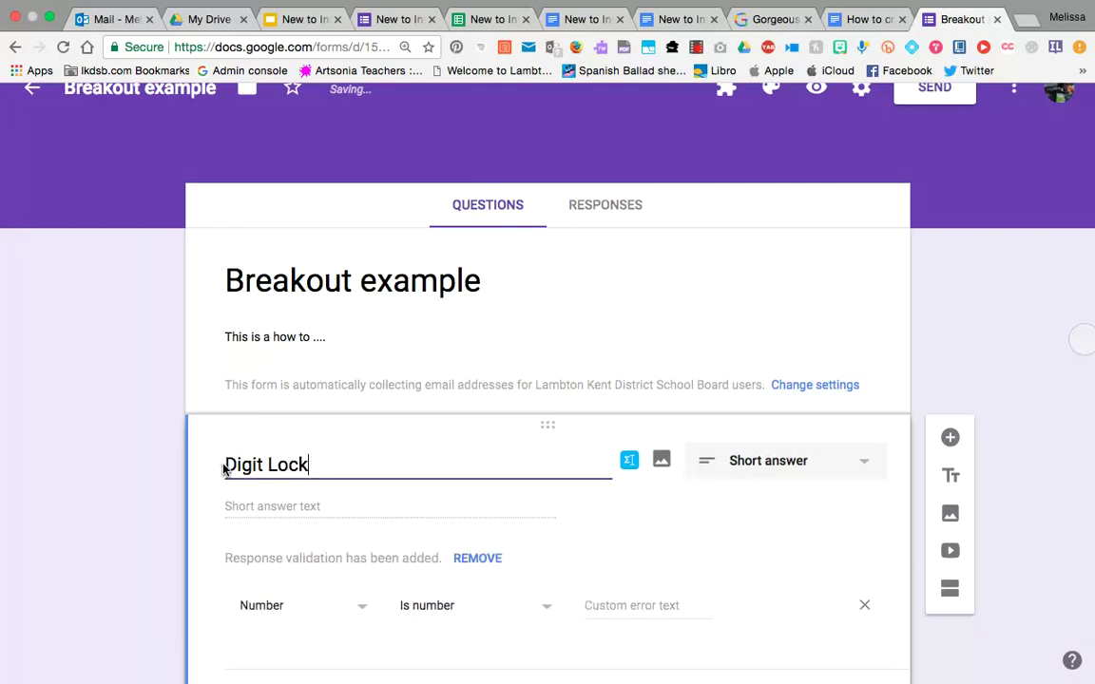
type("3")
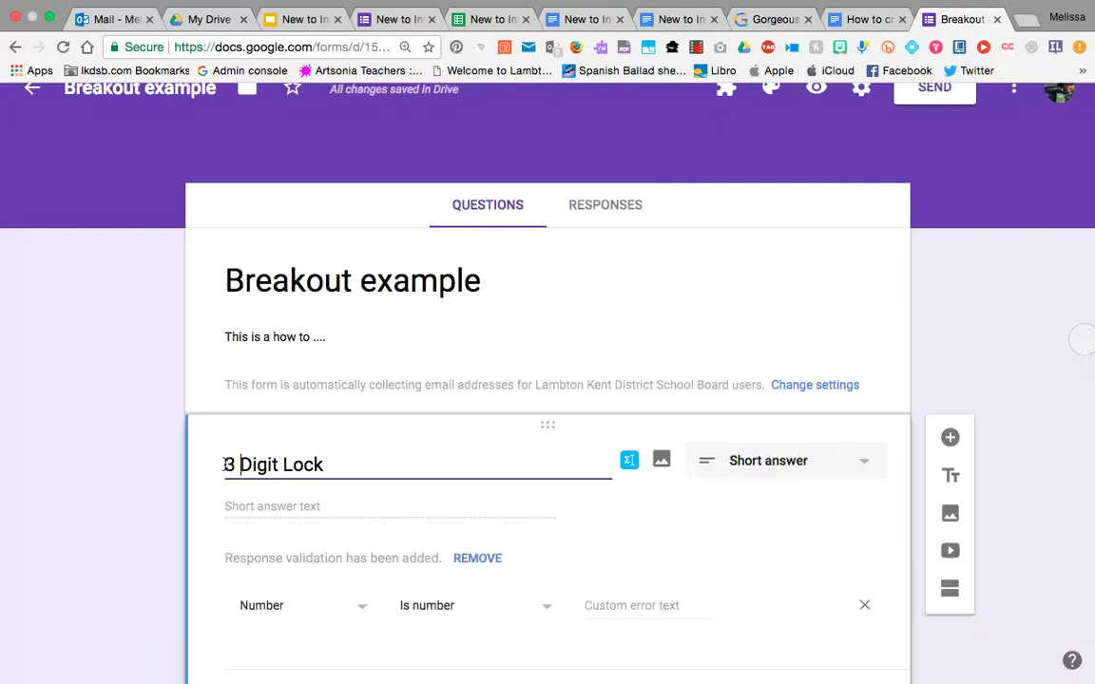
- Set the 3 Digit Lock response validation to Number, Equal to, 123, with the custom error text "Keep Trying"
scroll(402, 463, "down", 2)
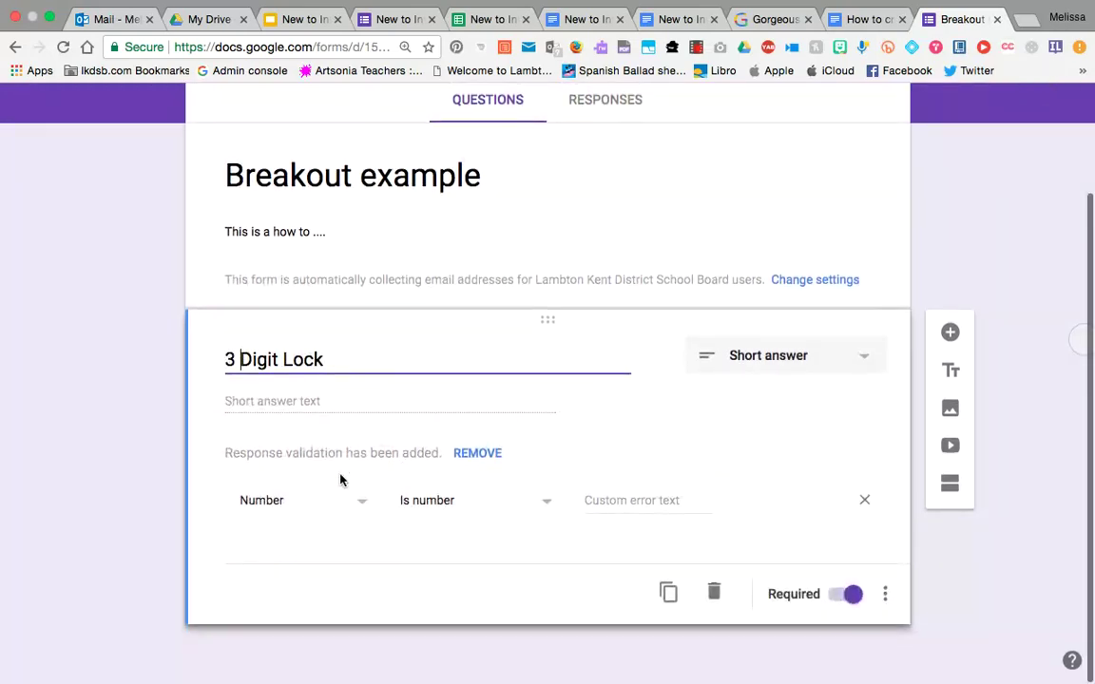
left_click(272, 509)
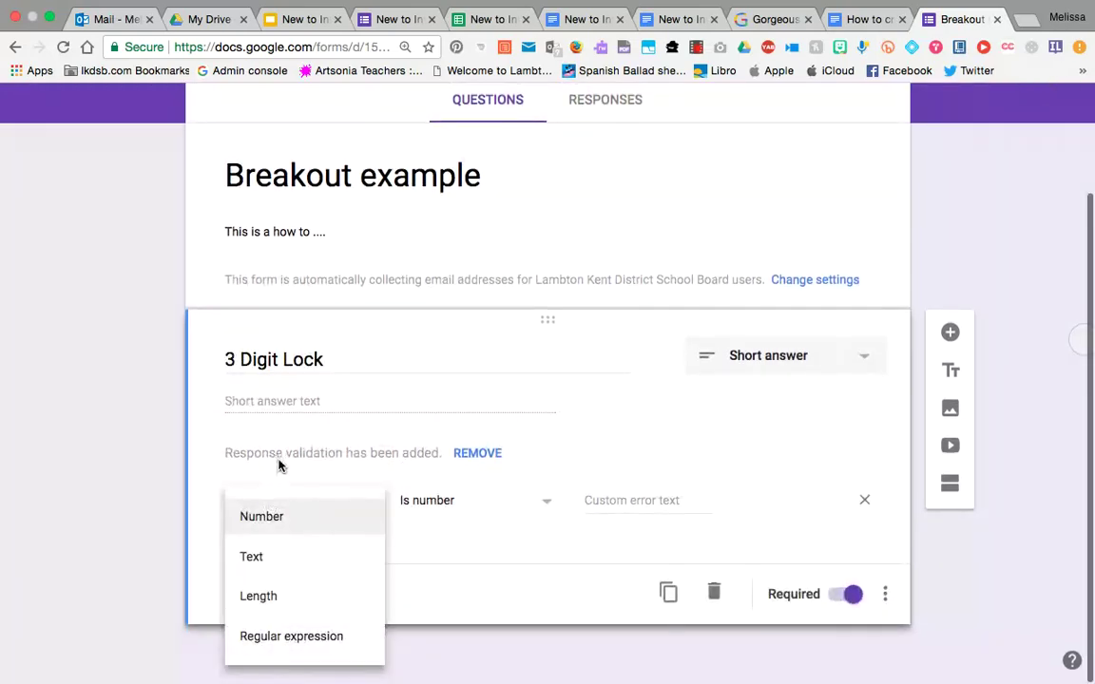
left_click(272, 521)
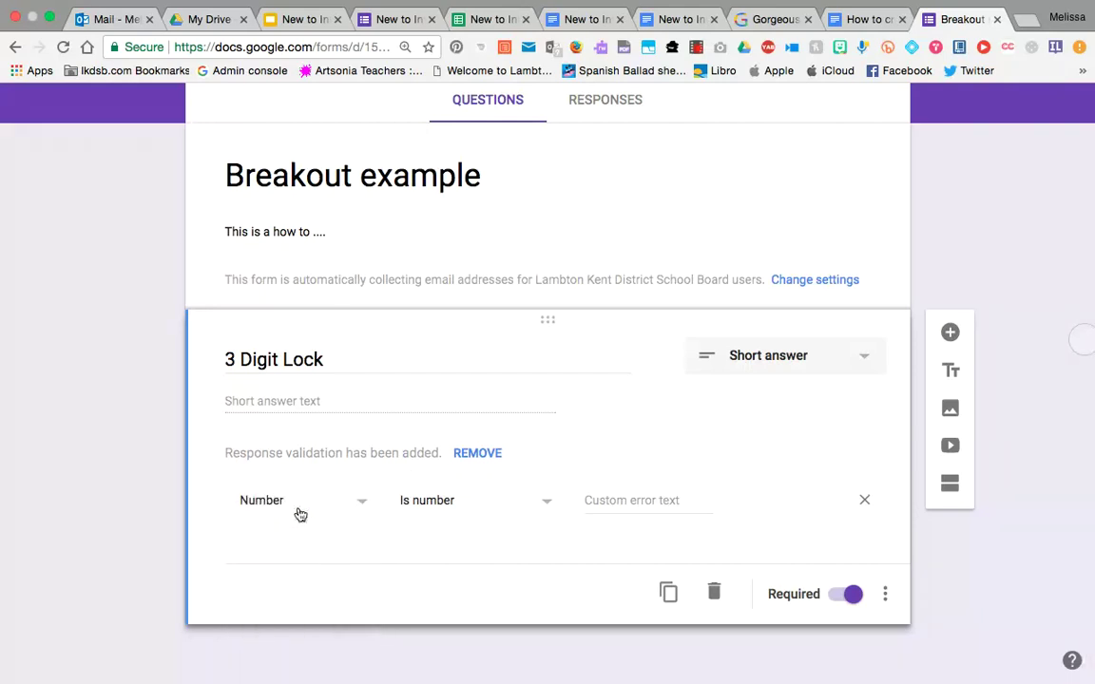
left_click(460, 505)
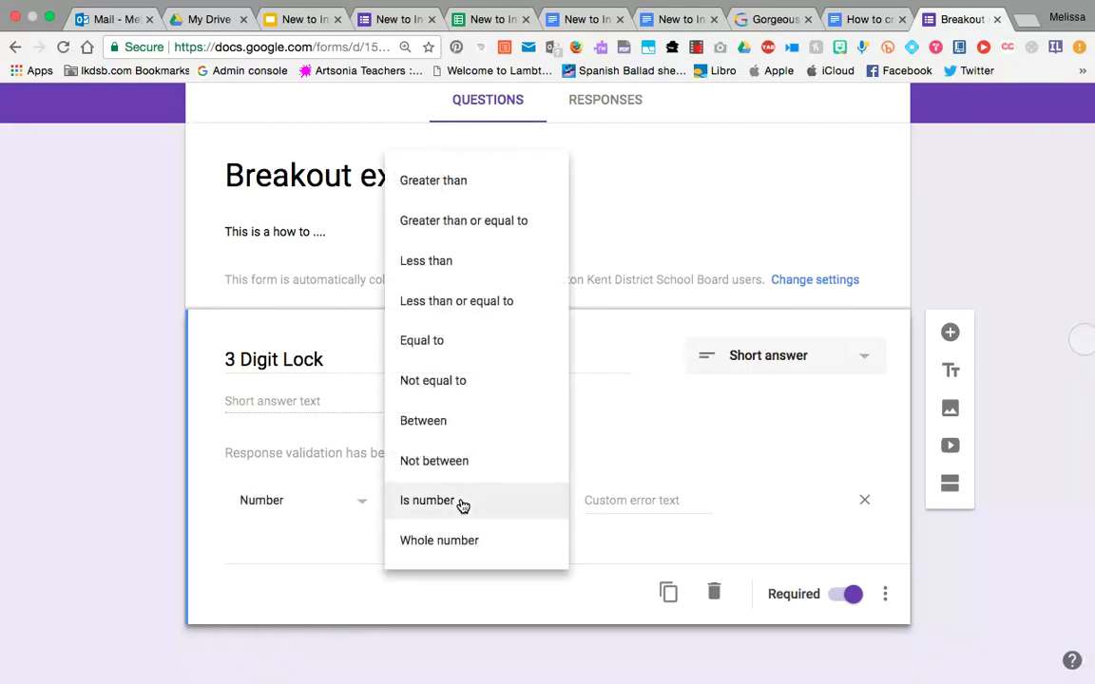
left_click(435, 342)
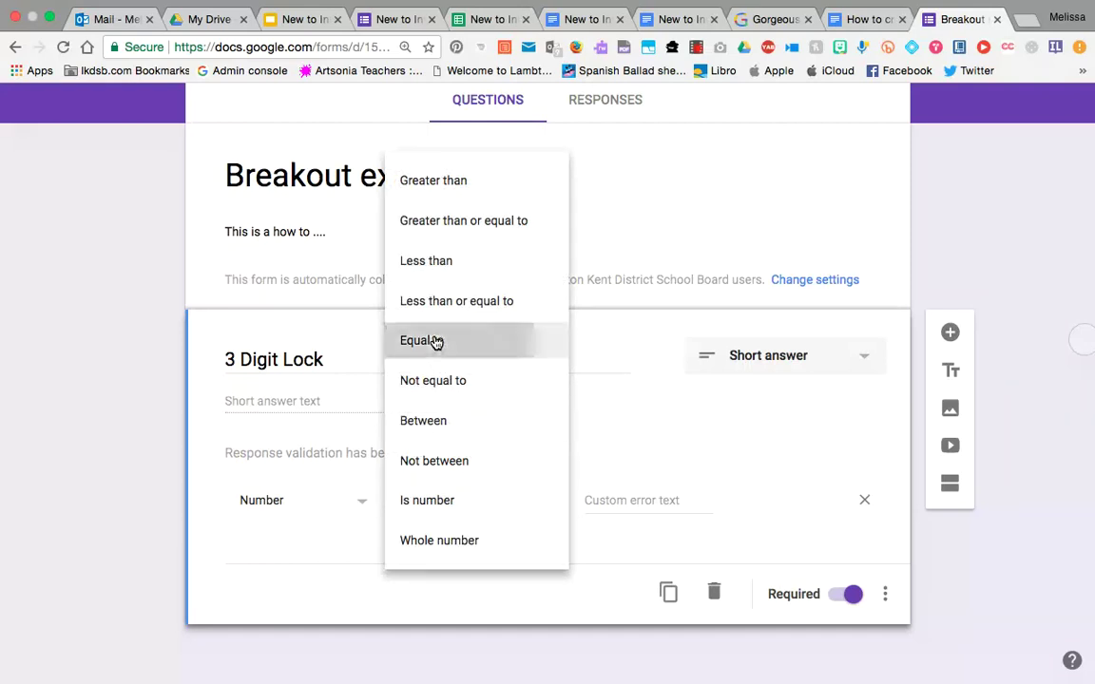
left_click(604, 504)
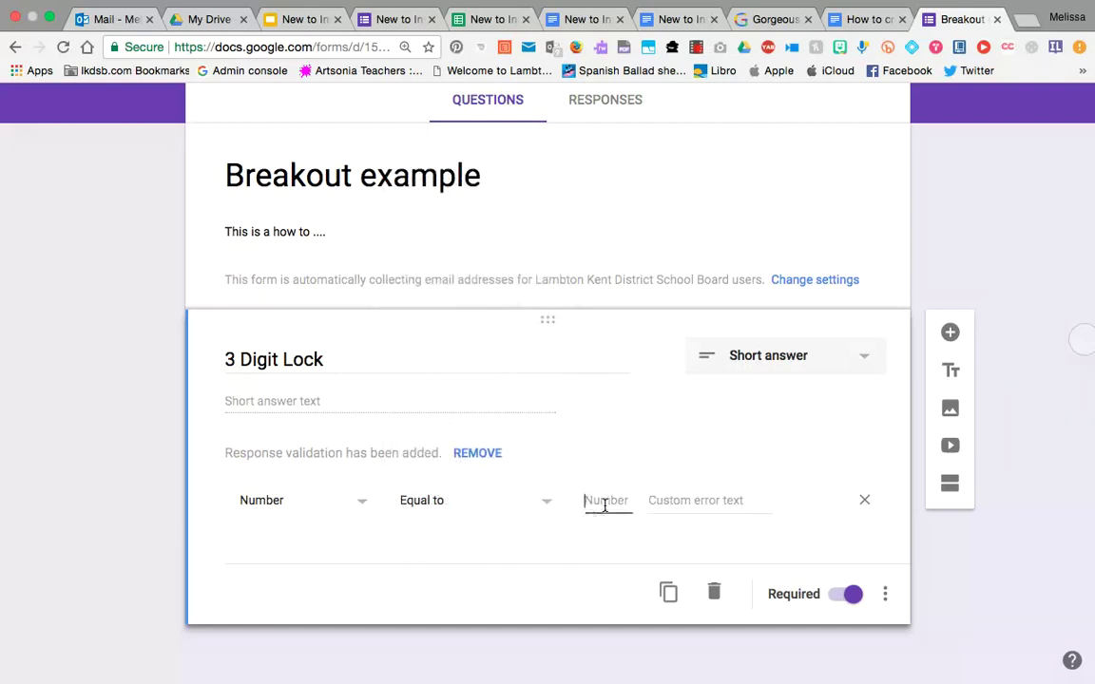
type("123")
left_click(677, 499)
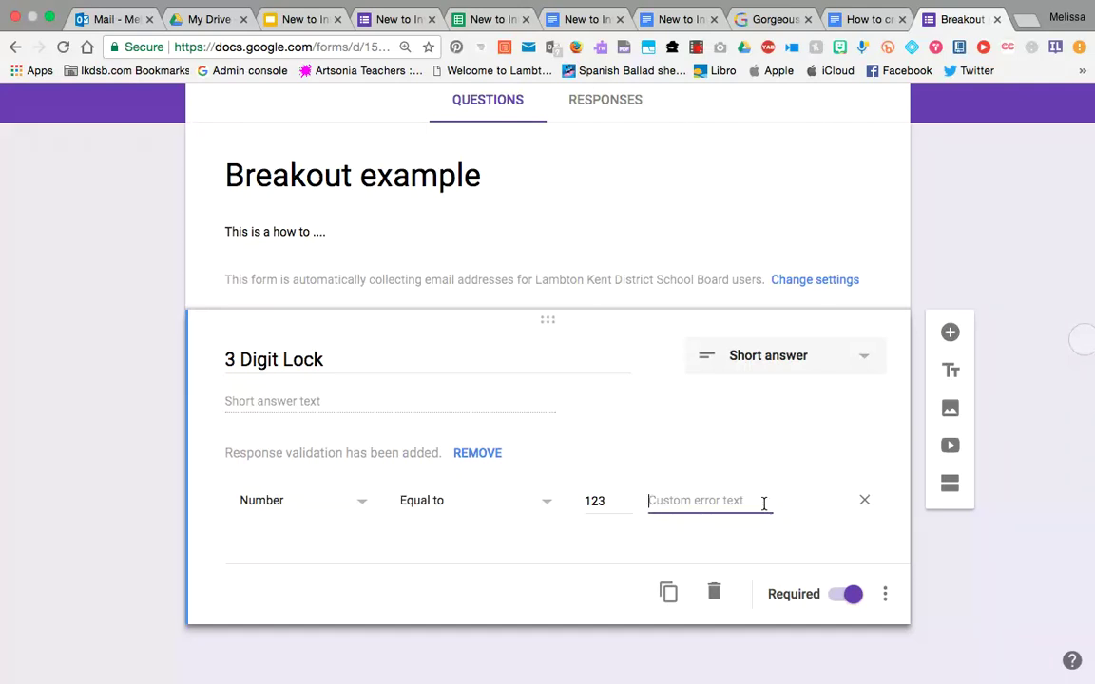
type("Keep Trying")
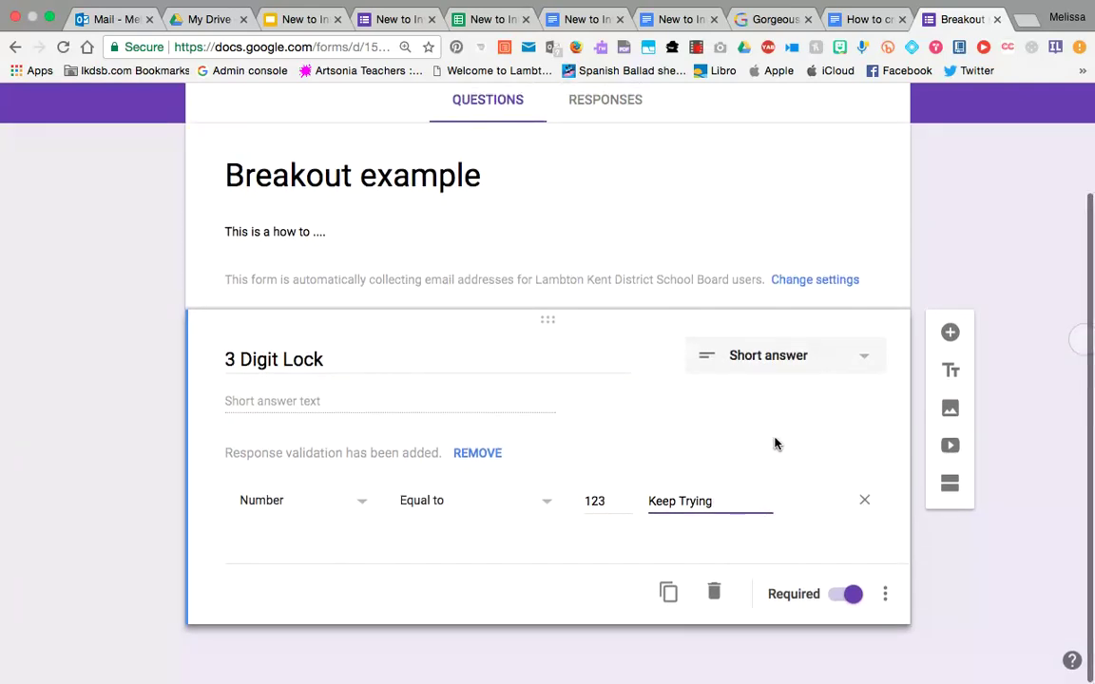
- Add a new question to the form and title it "7 Letter lock (ALL CAPS)"
left_click(952, 335)
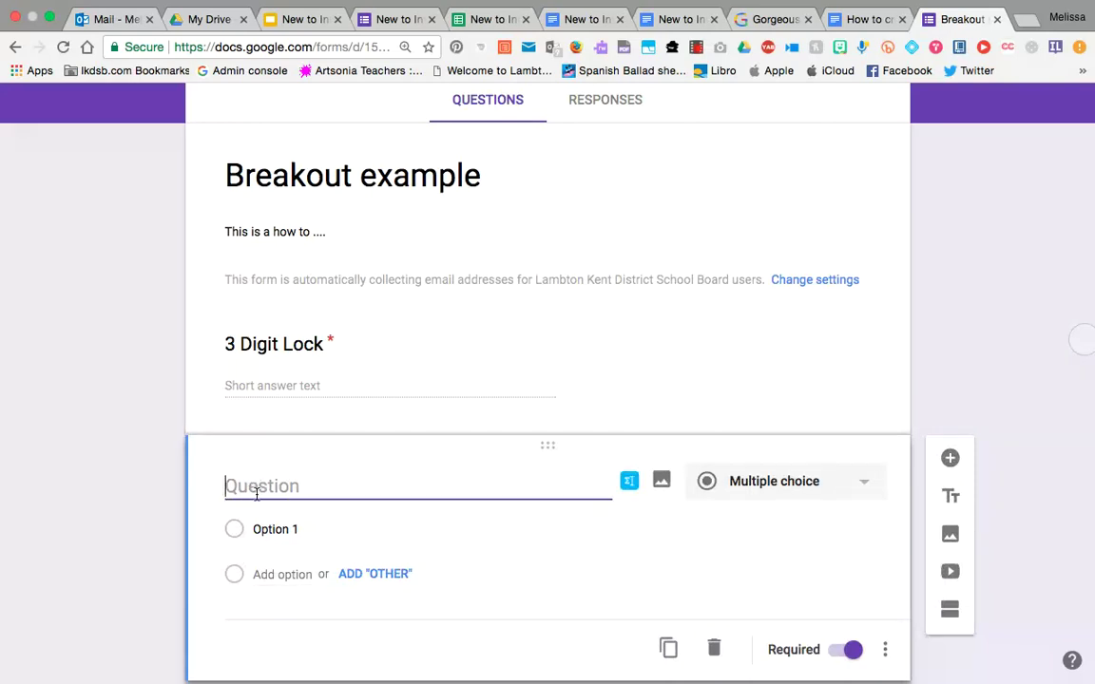
type("7 Letter")
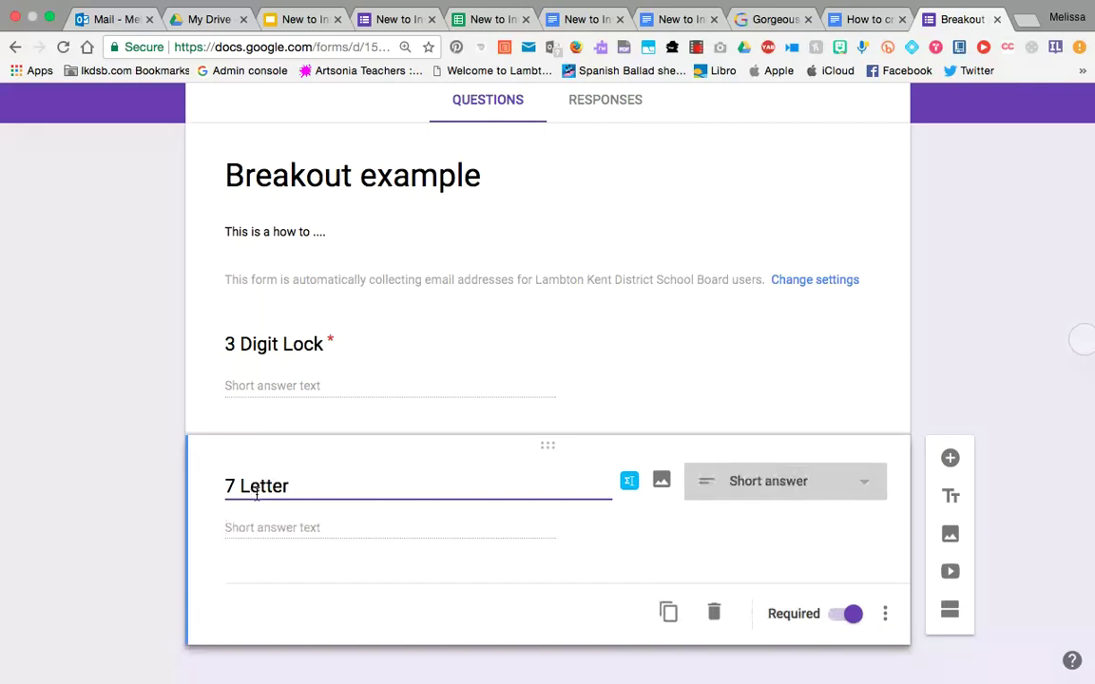
type(" lock (")
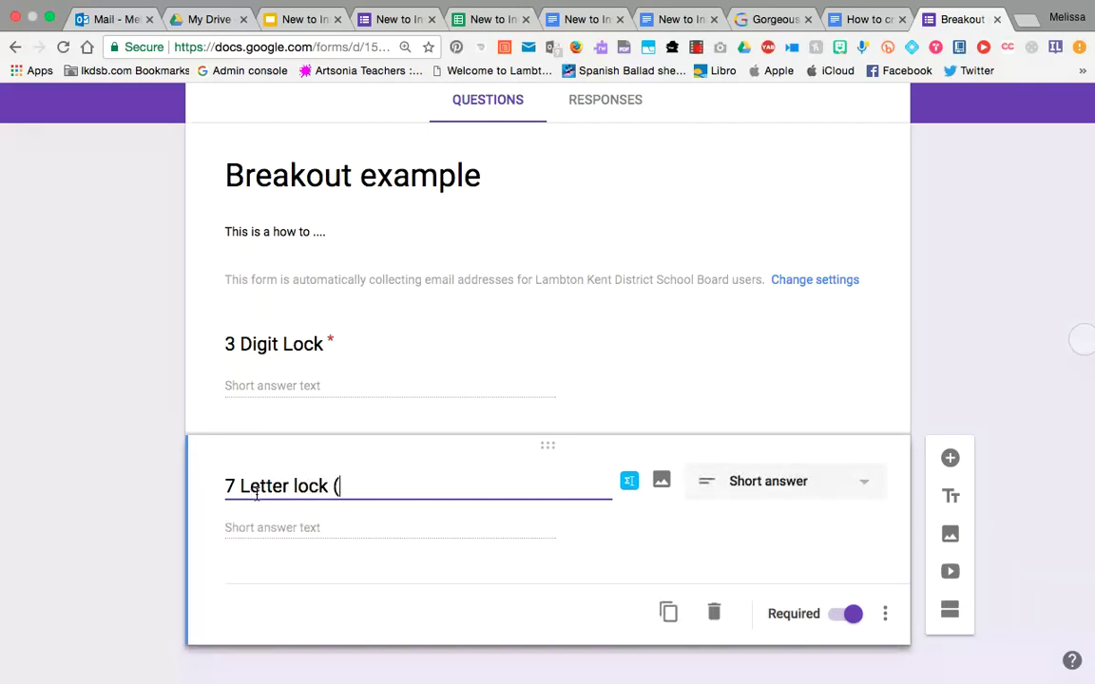
type("ALL CAP")
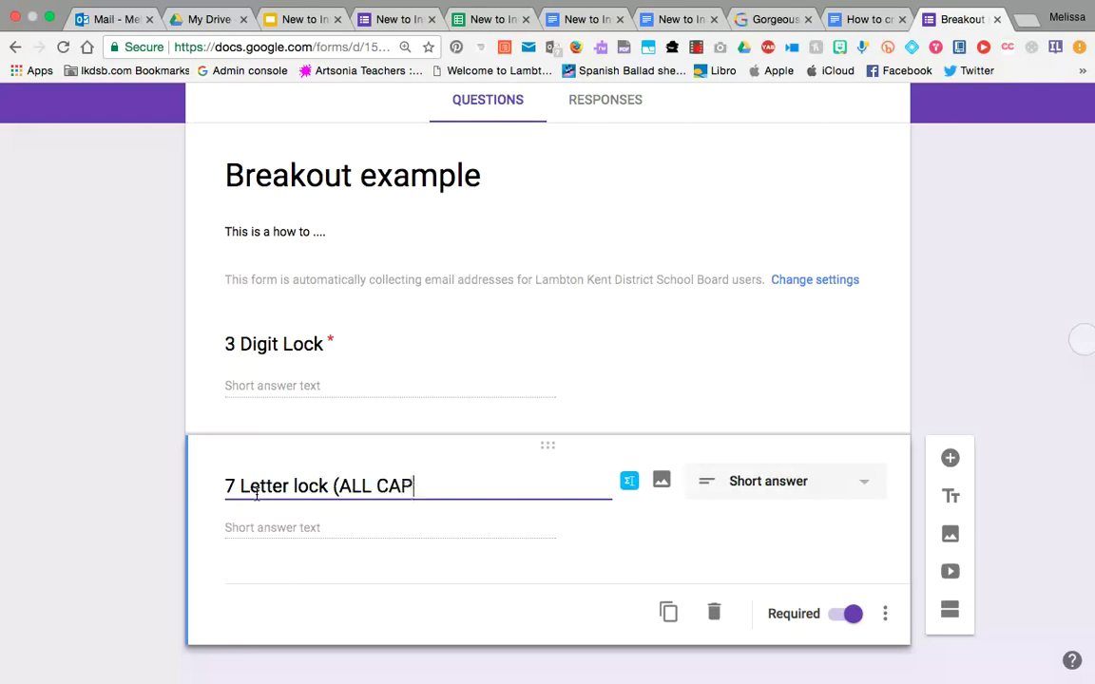
type("S")
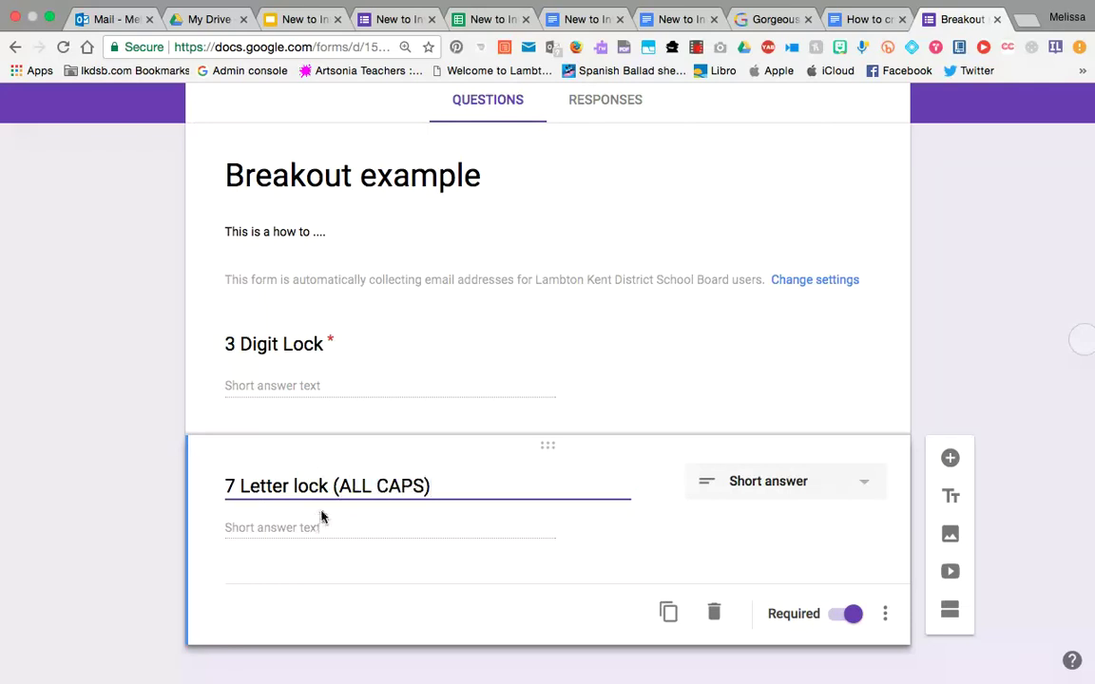
left_click(287, 531)
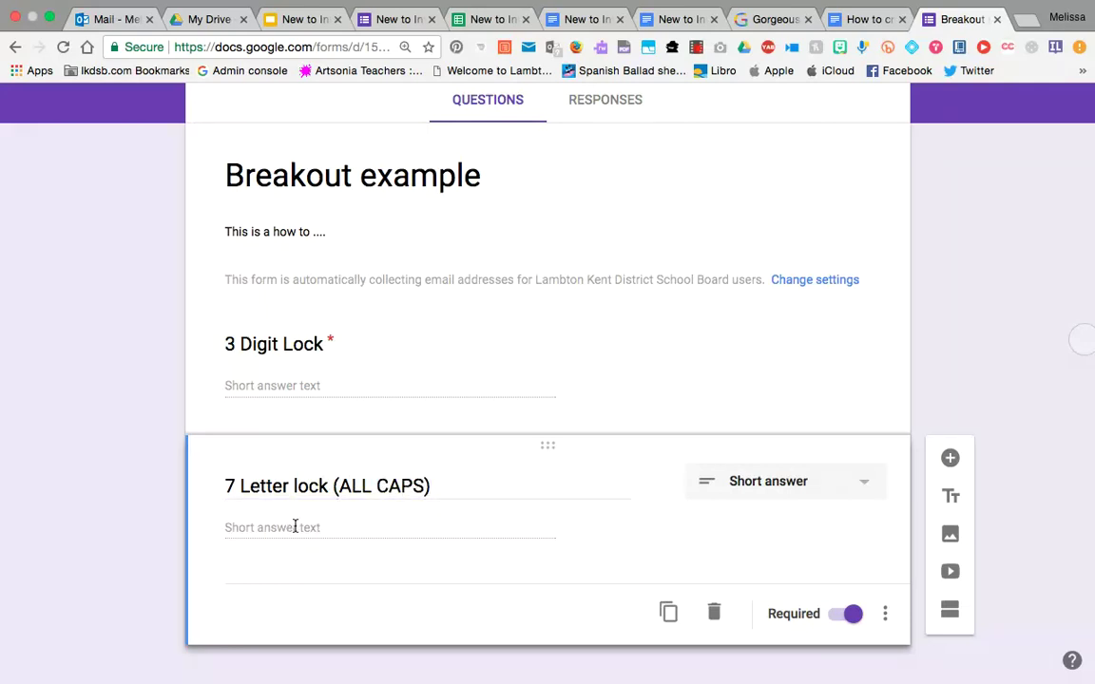
- Switch Required off and back on for the 7 Letter lock question, and show its description and response validation fields
scroll(294, 528, "down", 1)
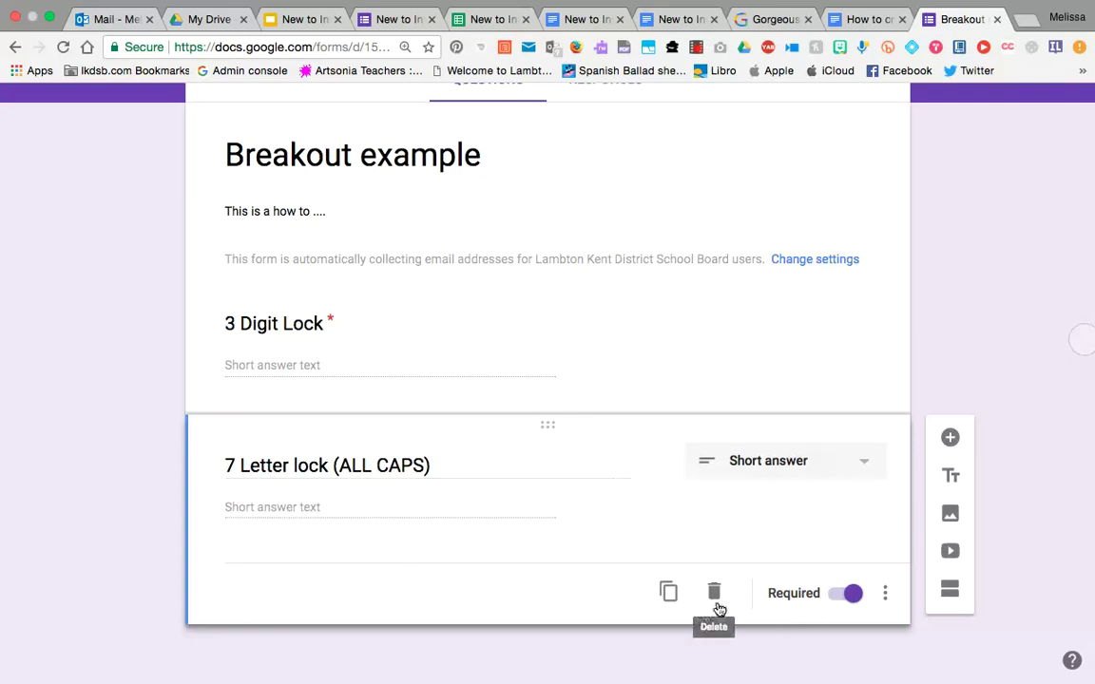
left_click(833, 596)
left_click(857, 596)
left_click(884, 594)
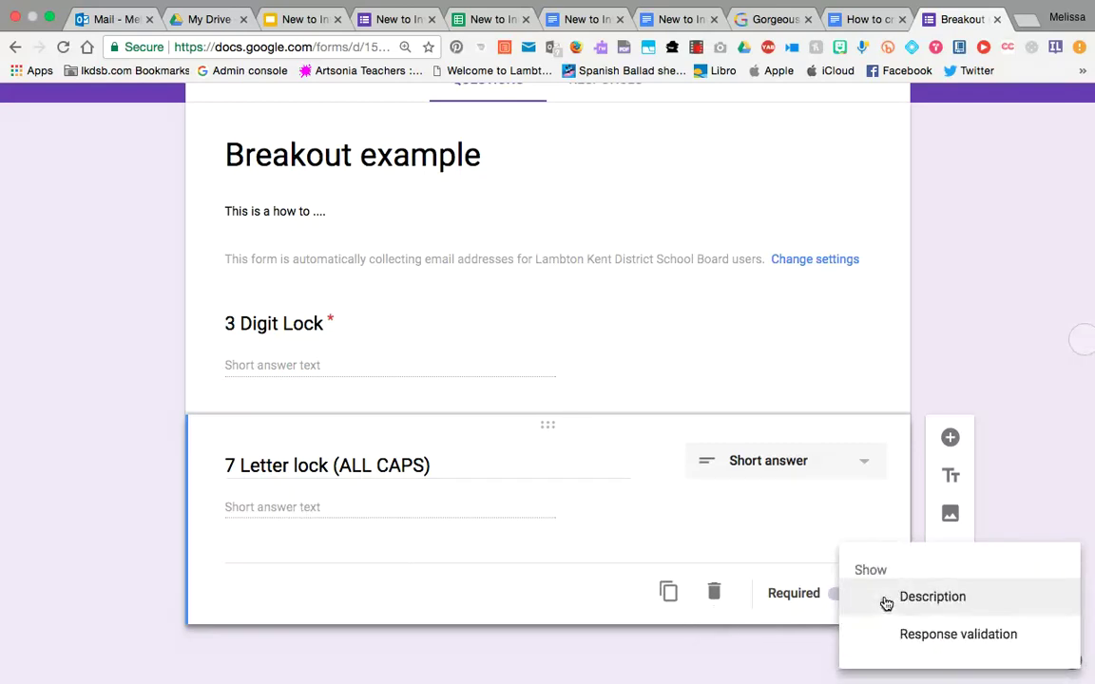
left_click(886, 599)
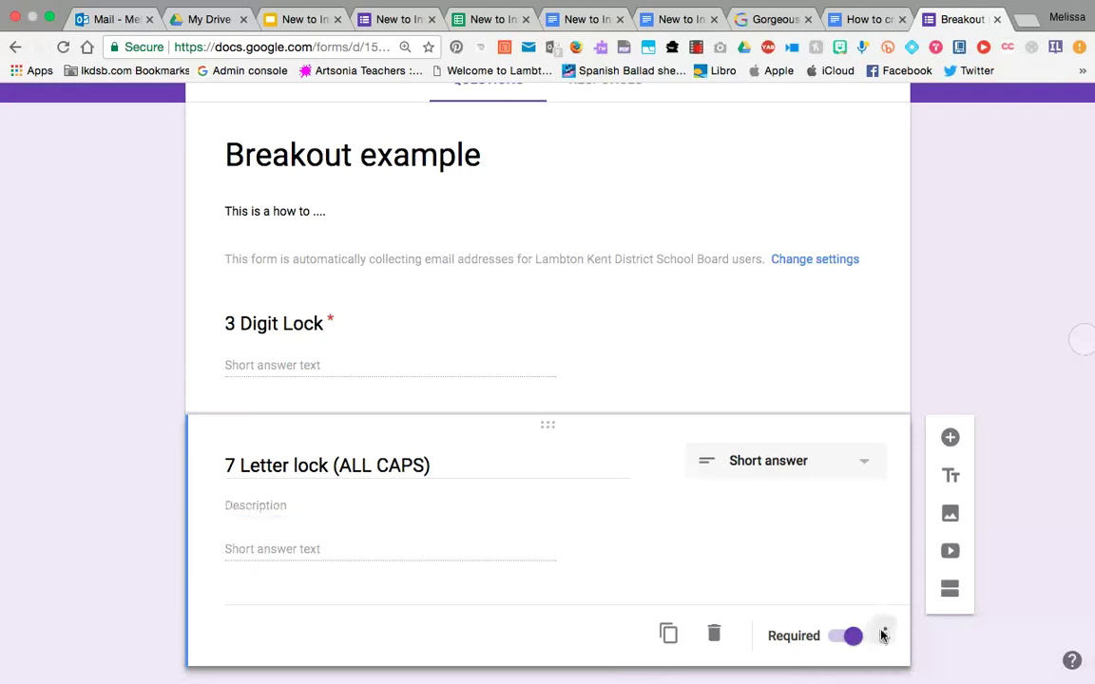
left_click(882, 637)
left_click(898, 635)
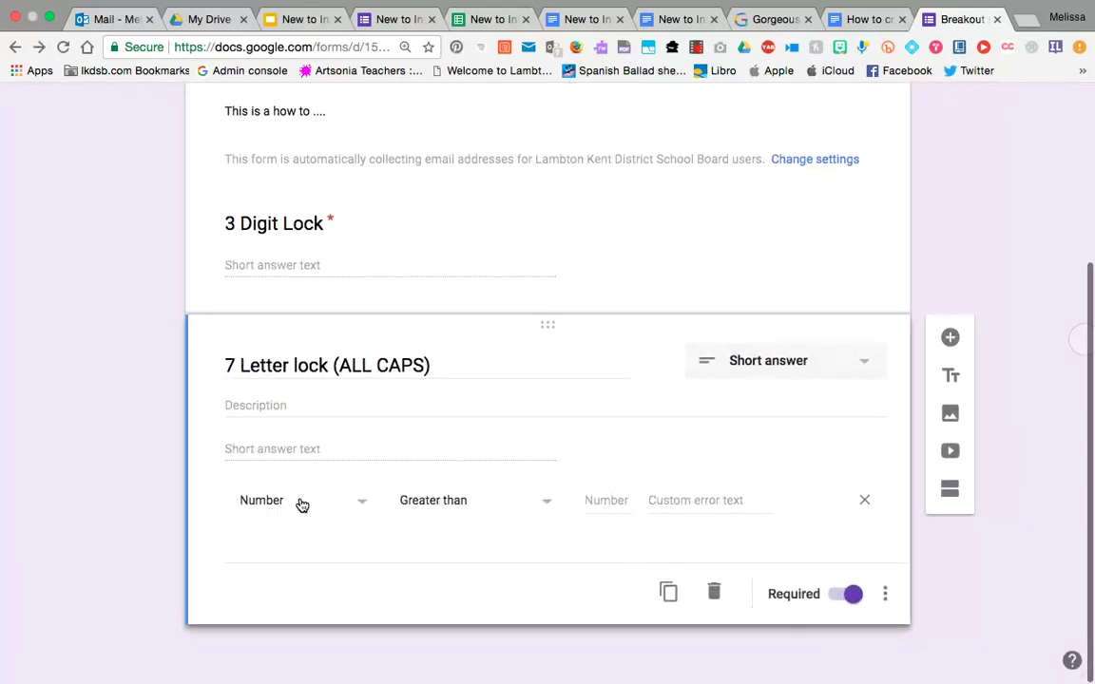
- Set the 7 Letter lock validation to Text, Contains, the seven-letter first name in capitals, with the custom error text "STILL LOCKED!"
left_click(302, 503)
left_click(279, 561)
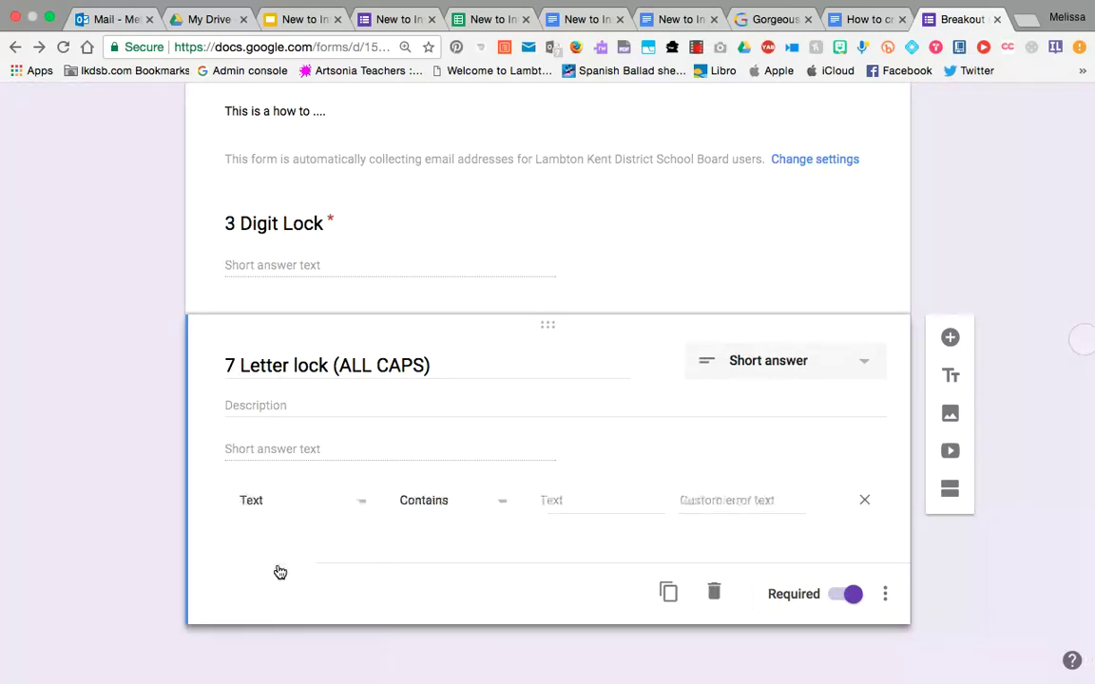
left_click(558, 499)
type("MELISSA")
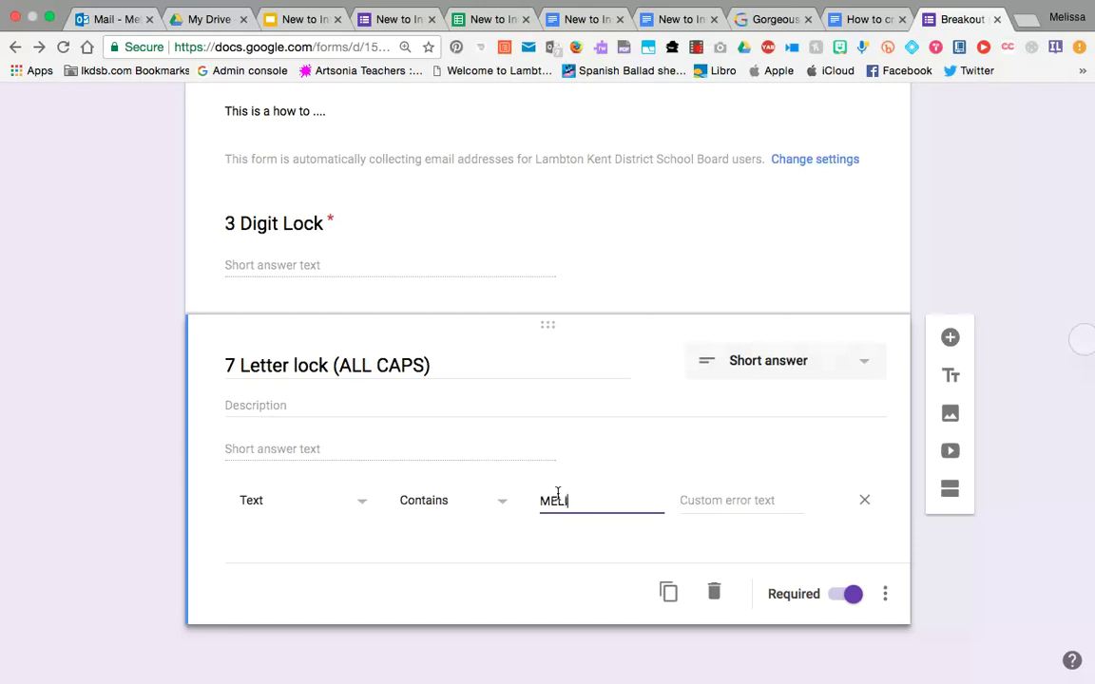
left_click(723, 500)
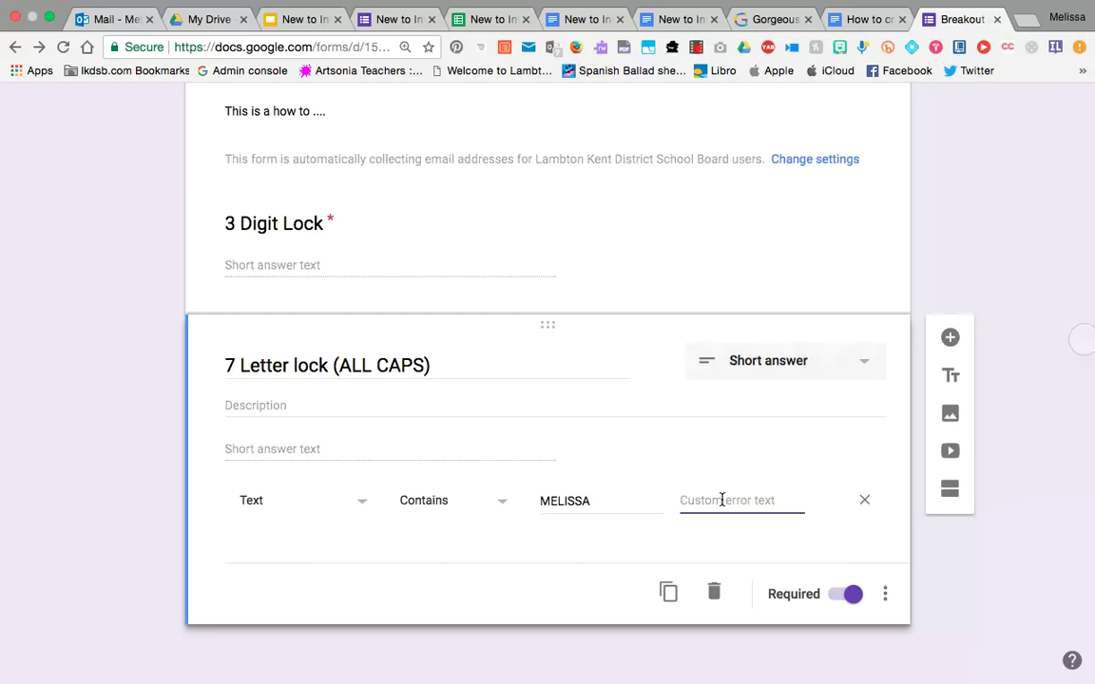
type("STILL LOCK")
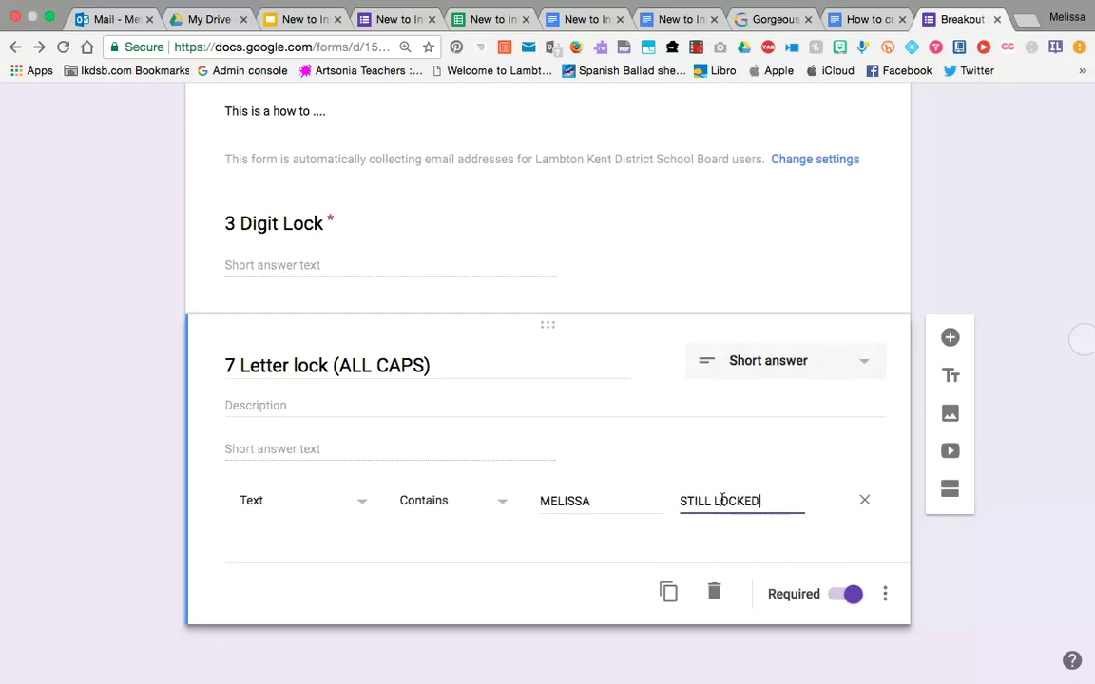
type("ED")
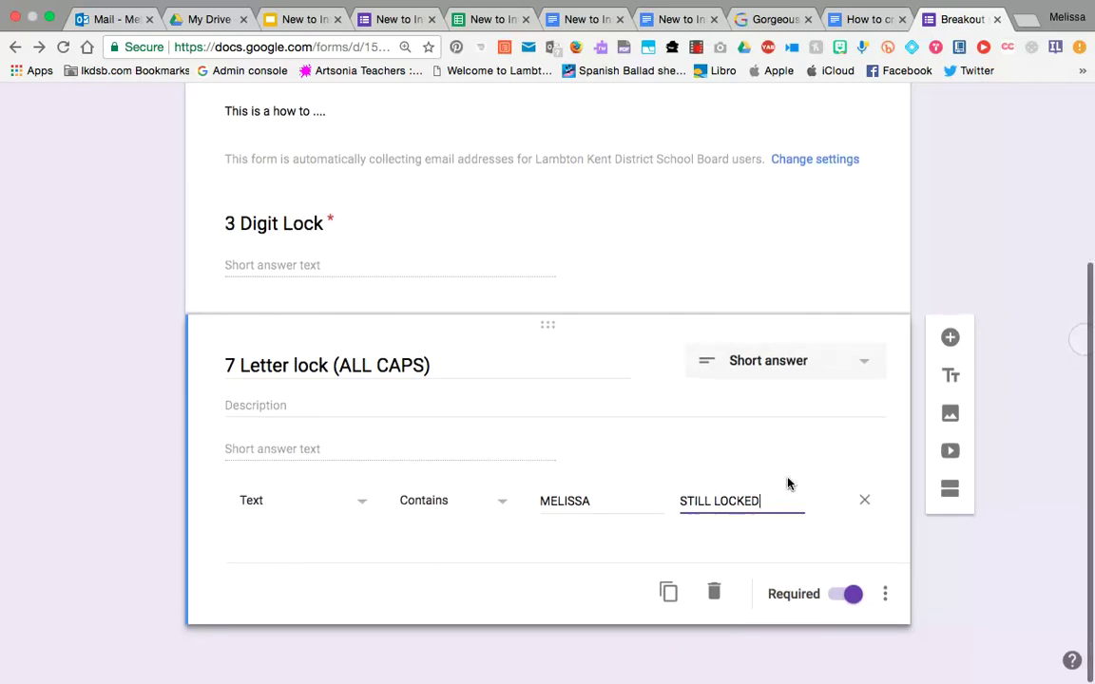
type("!")
- Apply the colourful jelly bean image from the Work and School themes as the form's theme
scroll(543, 328, "up", 1)
scroll(543, 328, "up", 4)
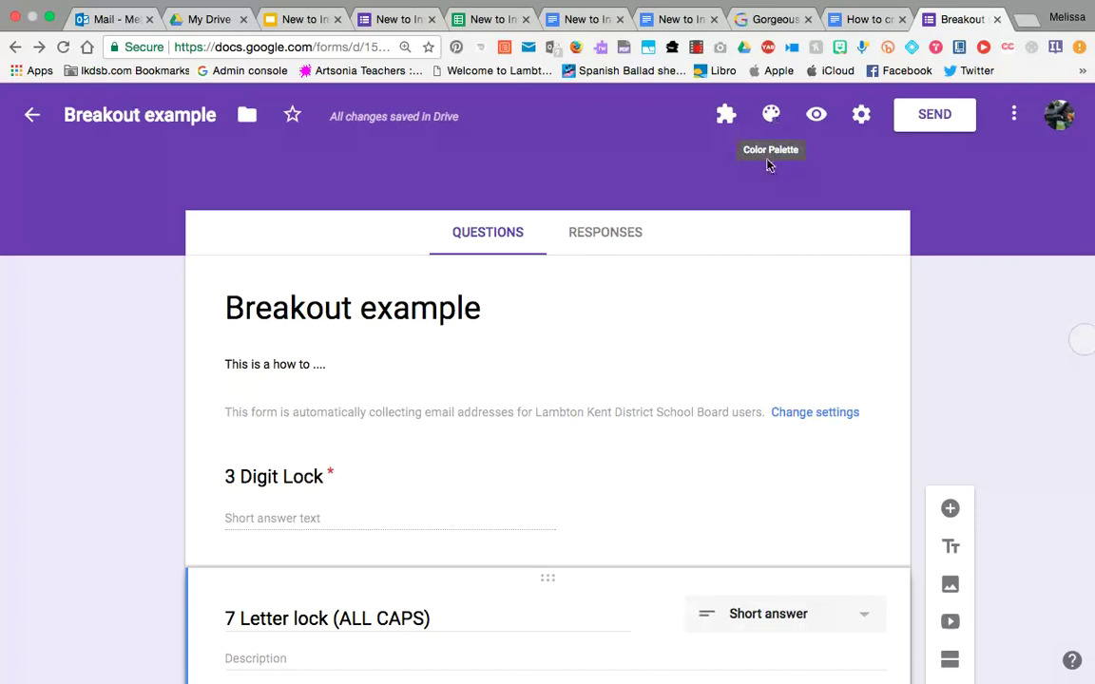
left_click(771, 115)
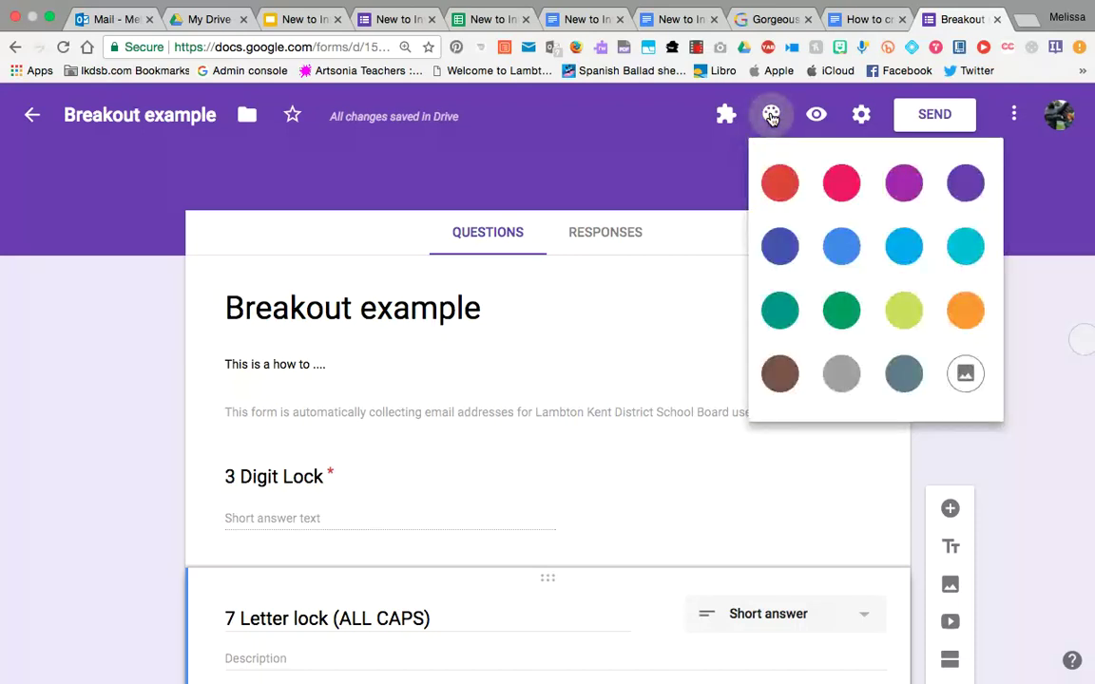
left_click(966, 375)
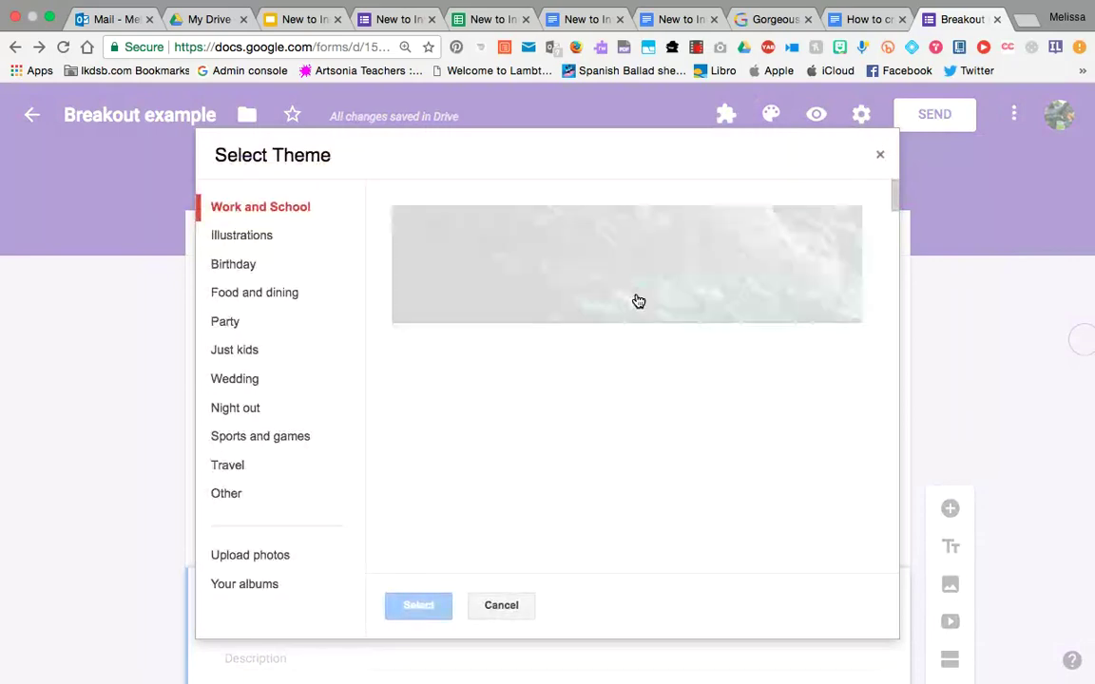
scroll(579, 290, "down", 3)
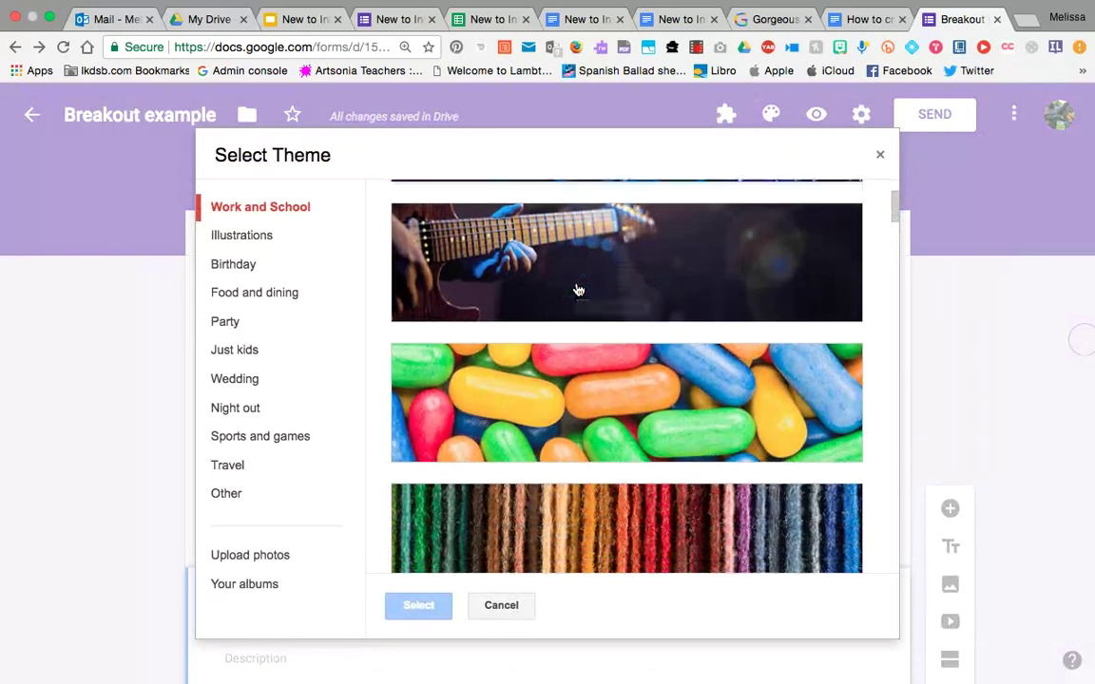
scroll(579, 290, "down", 2)
left_click(578, 325)
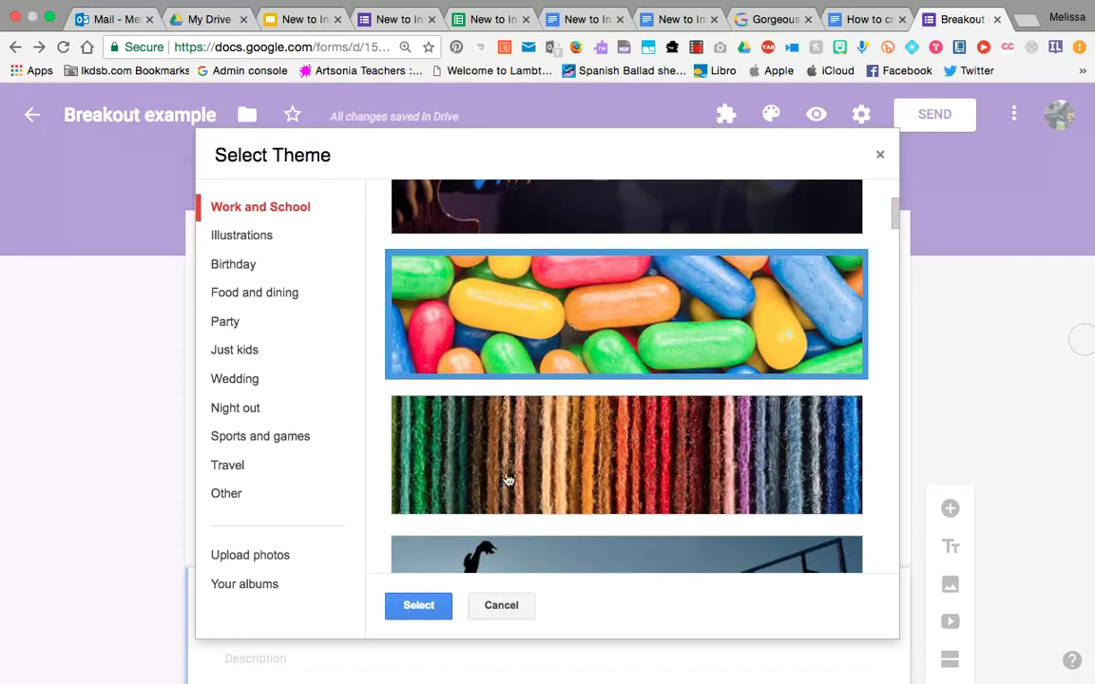
left_click(414, 609)
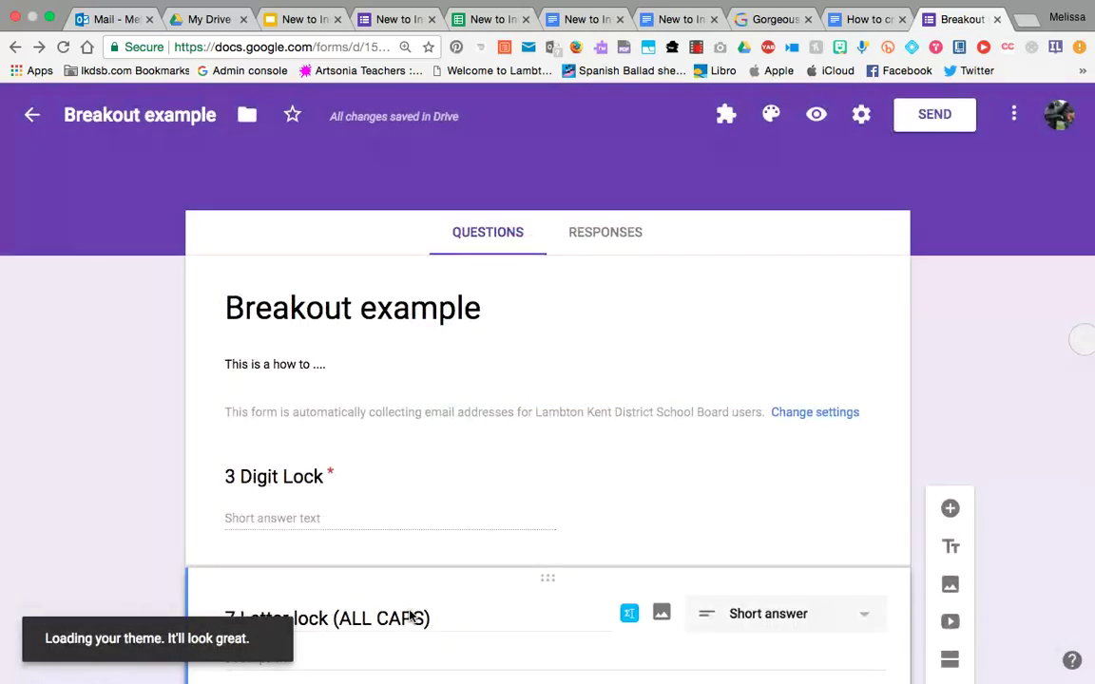
- Preview the form and test the 3 Digit Lock question with 123 and 124, clearing the answer at the end
left_click(814, 115)
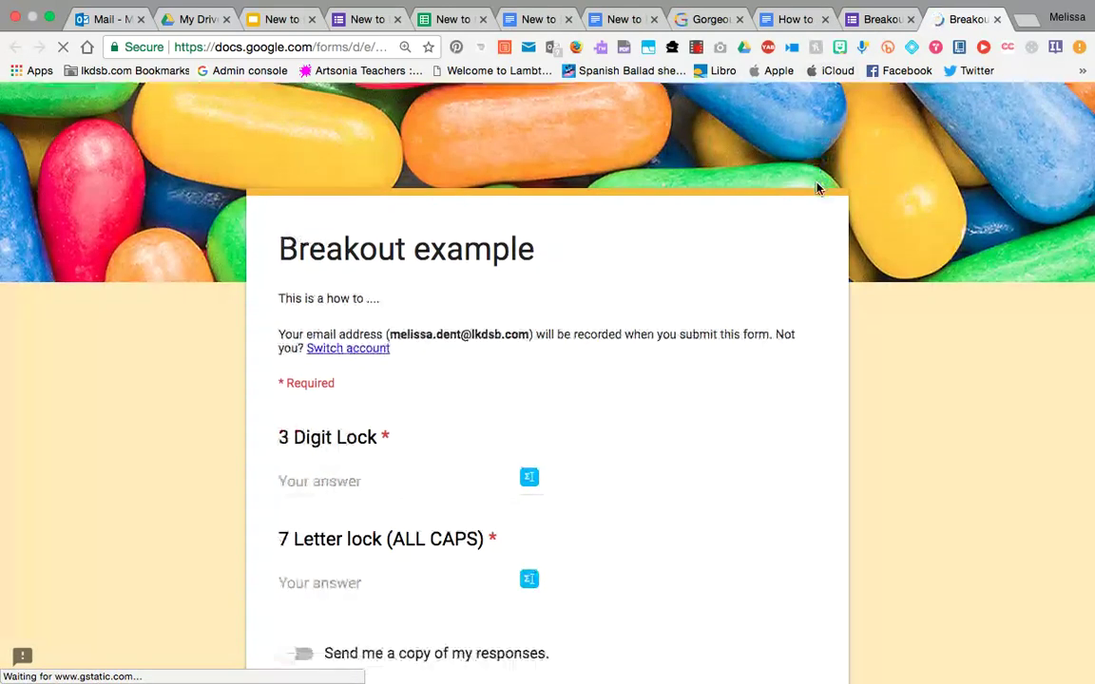
scroll(818, 189, "down", 2)
scroll(317, 338, "down", 1)
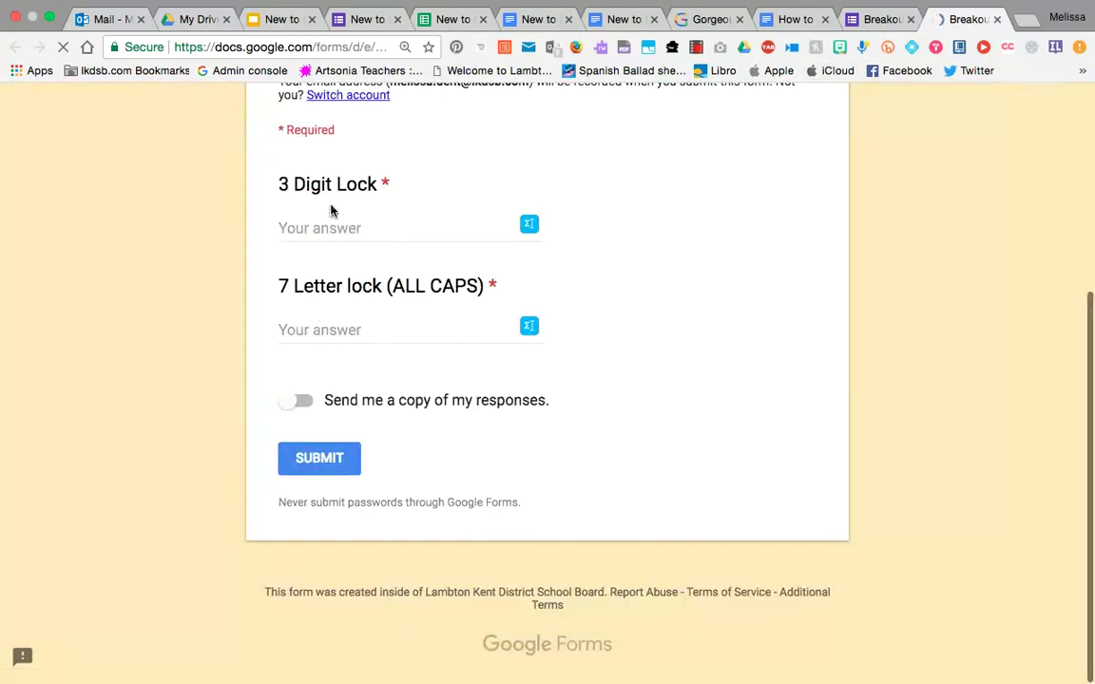
left_click(323, 231)
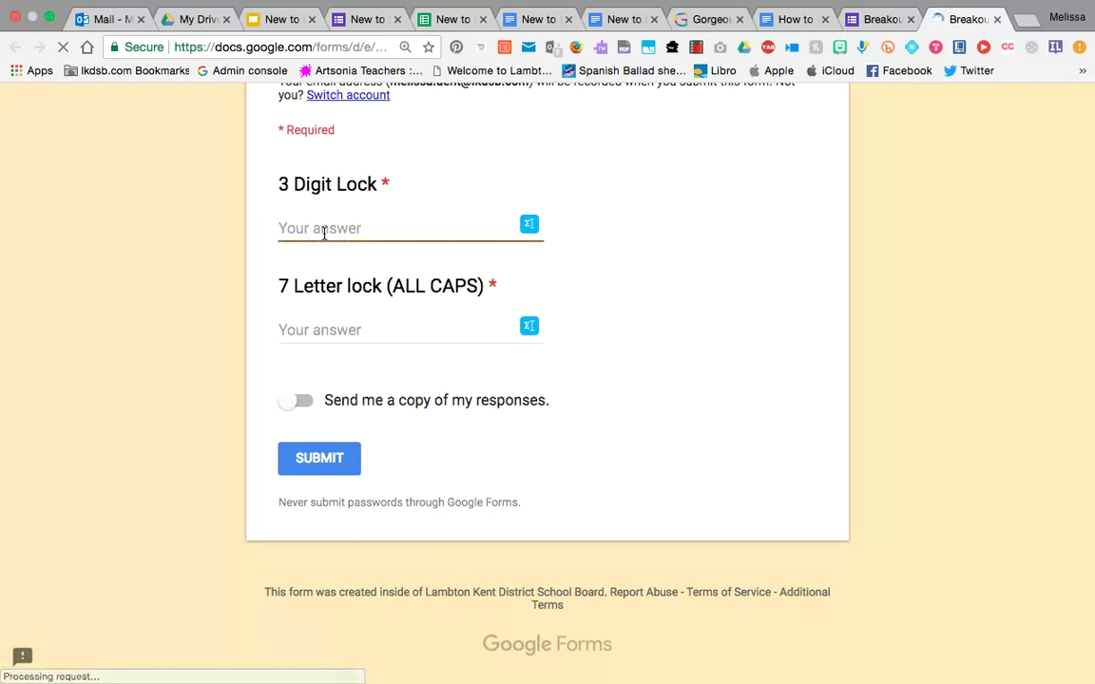
type("123")
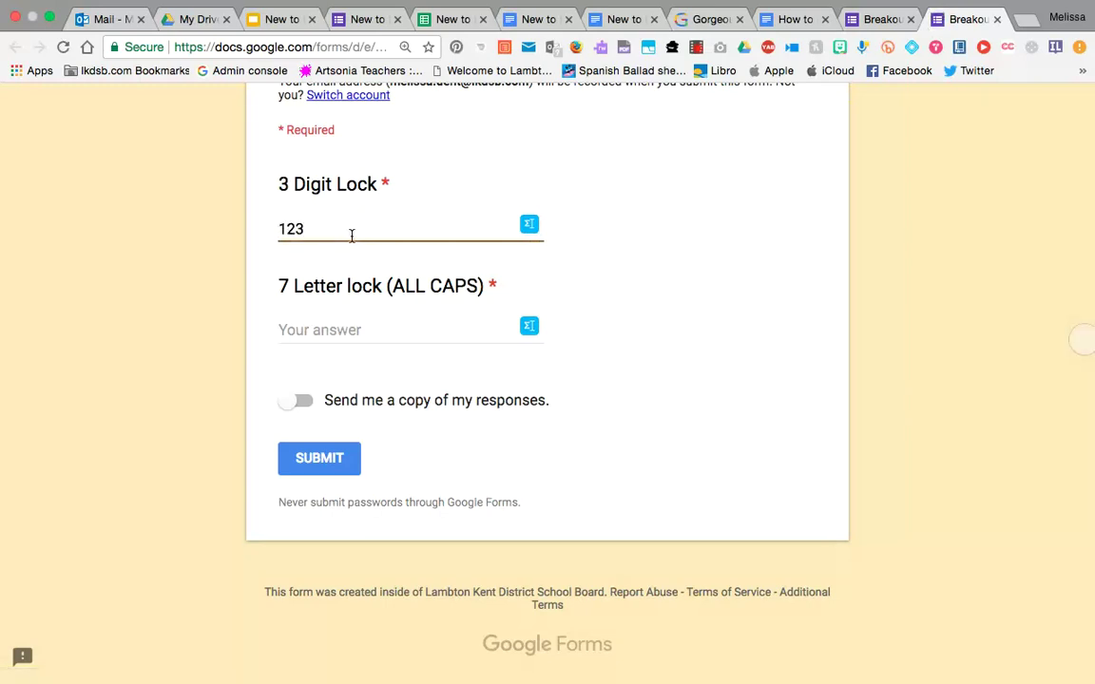
key("BackSpace")
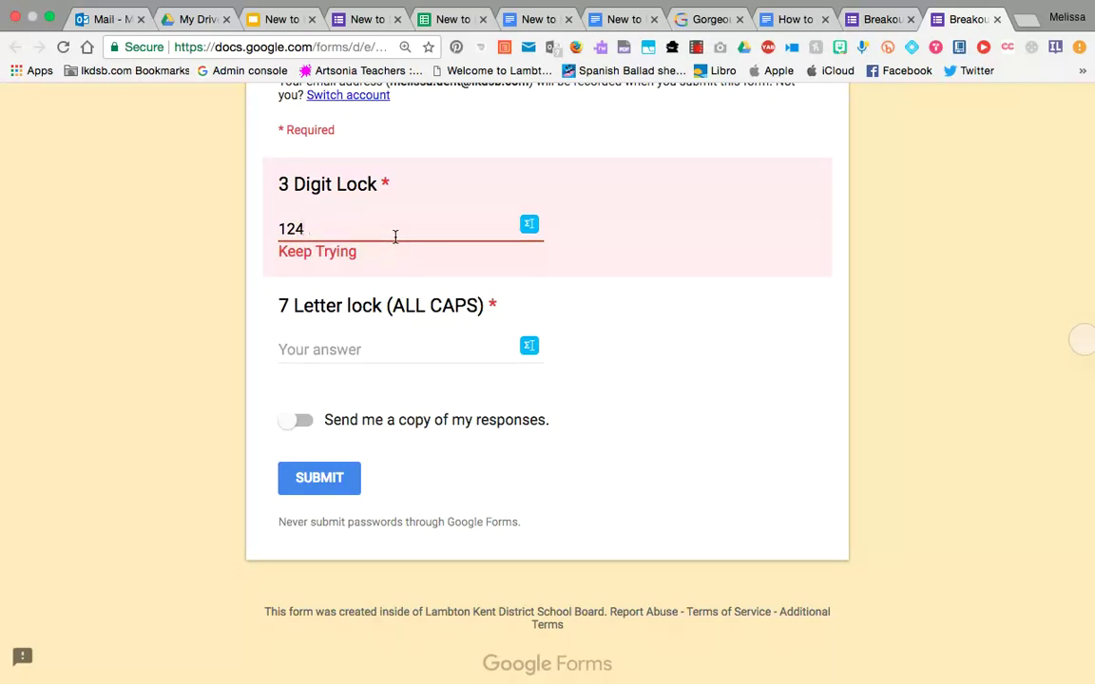
key("BackSpace")
key("BackSpace")
key("BackSpace")
- Test the 7 Letter lock question with the first name in lowercase and in capitals, and close the preview without submitting
left_click(330, 347)
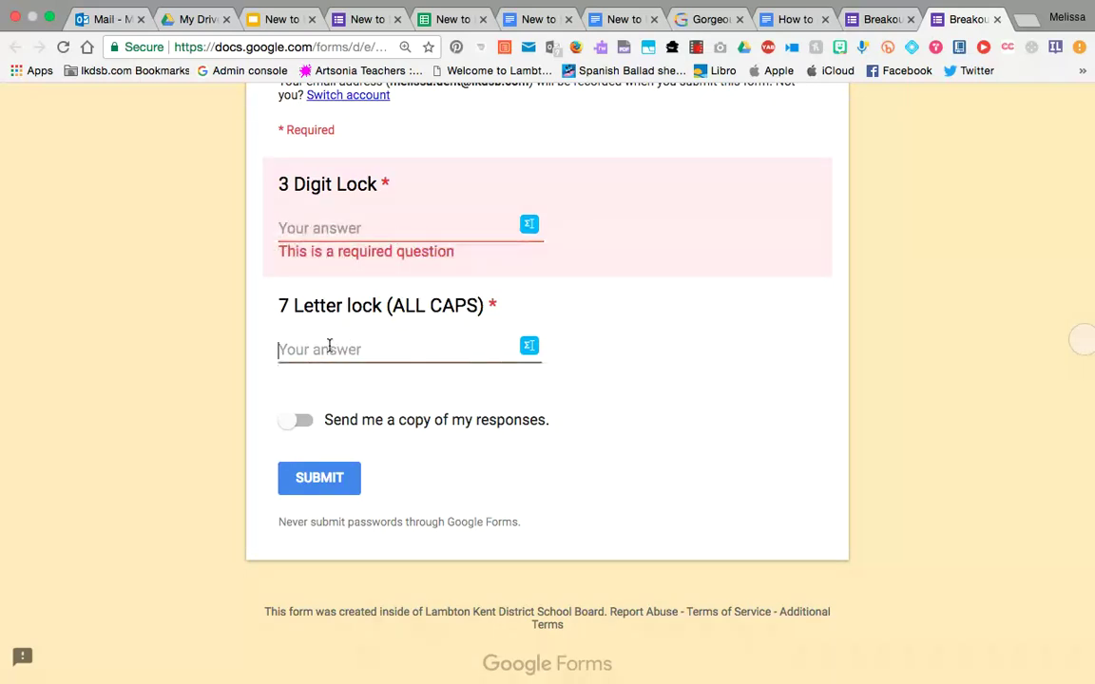
type("melissa")
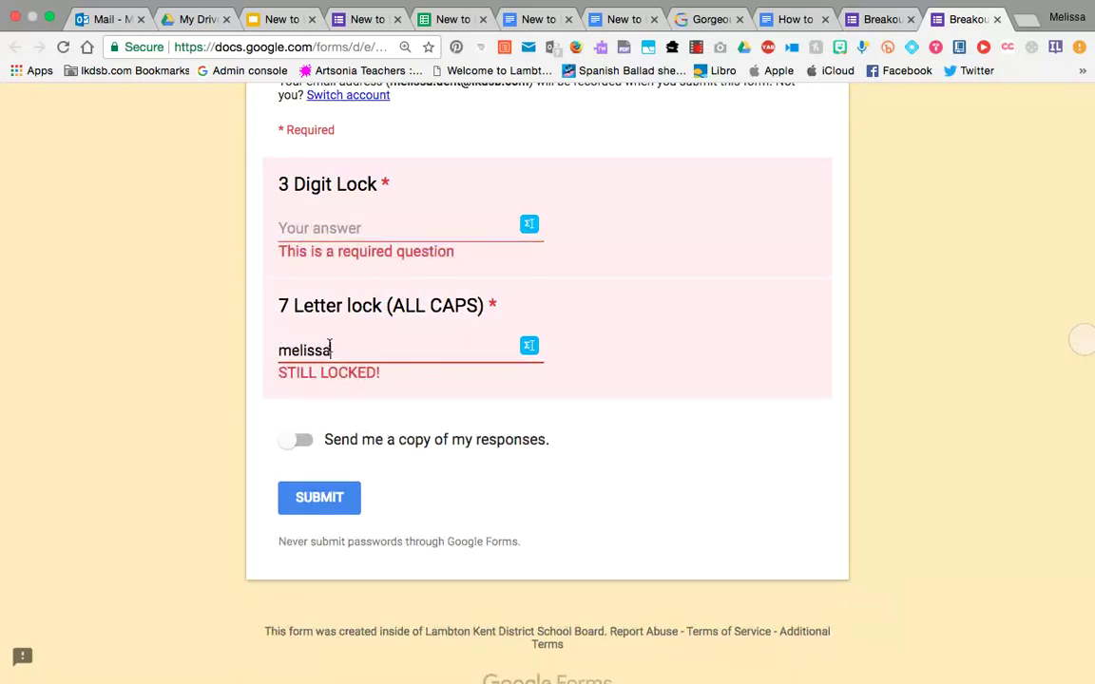
key("BackSpace")
key("BackSpace")
key("BackSpace")
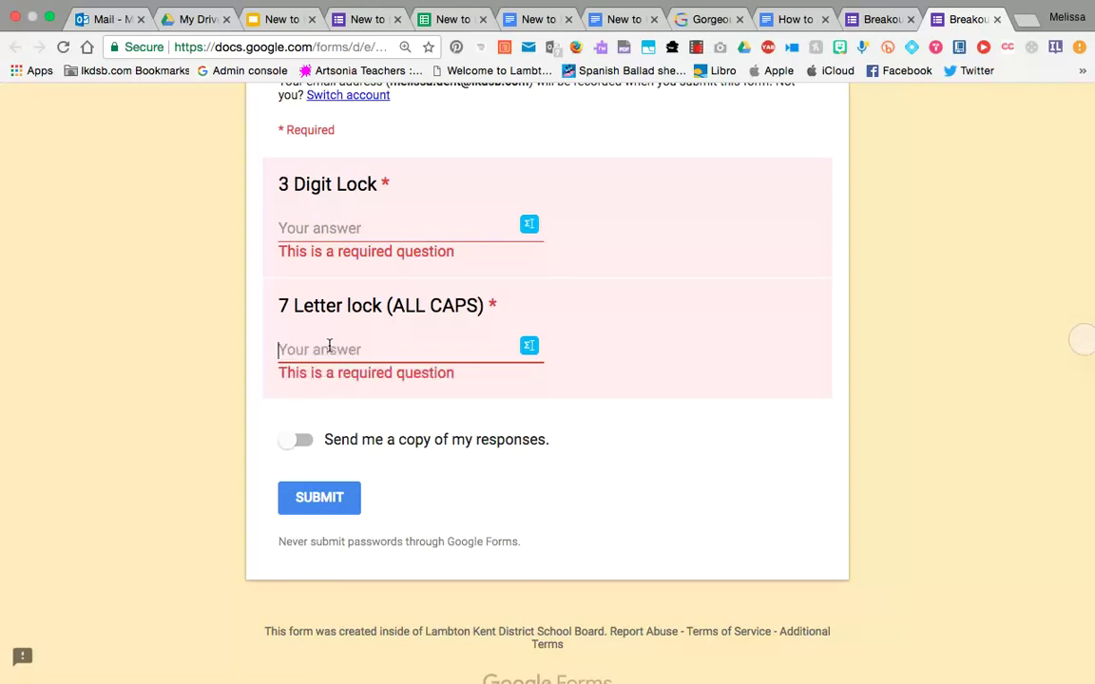
type("MELISSA")
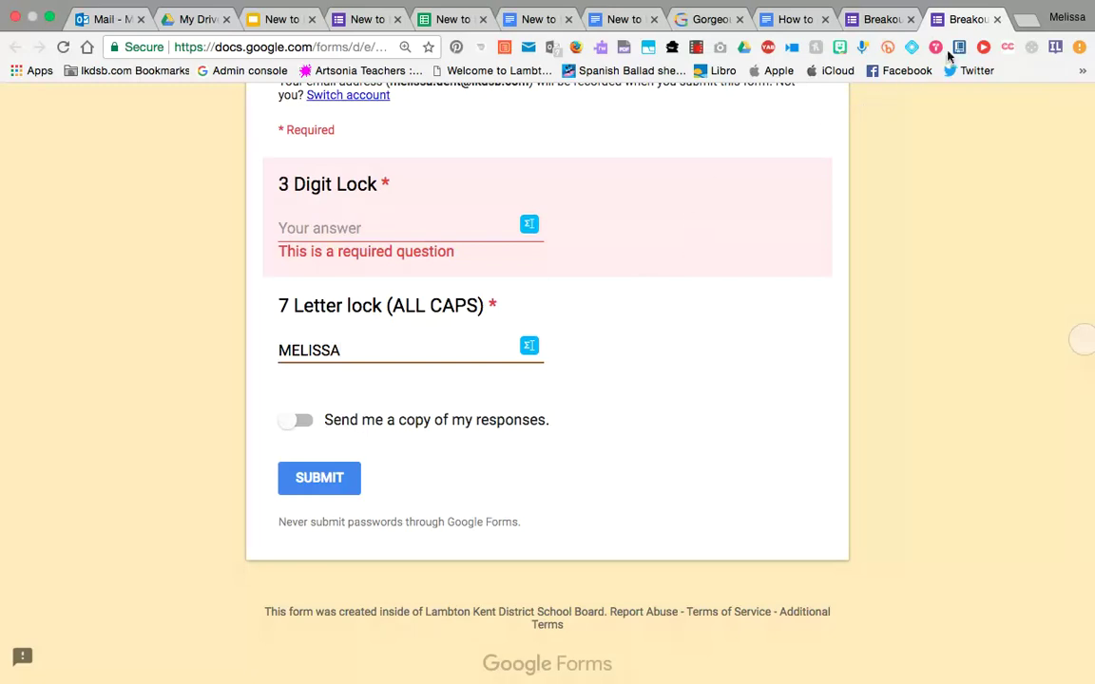
left_click(997, 19)
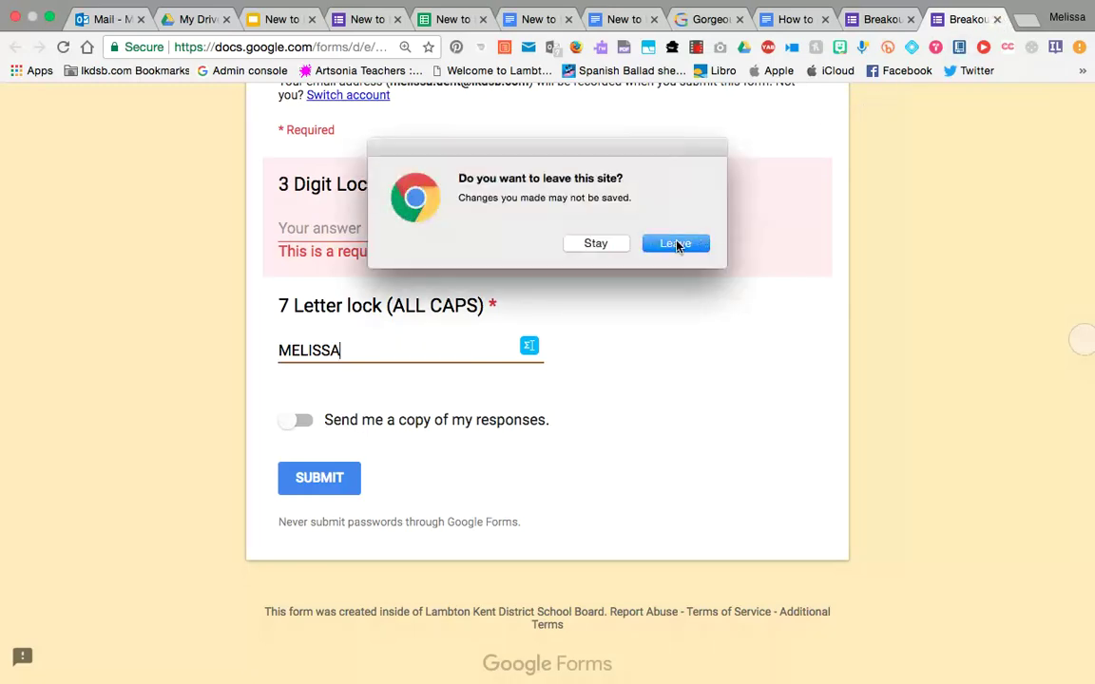
left_click(675, 243)
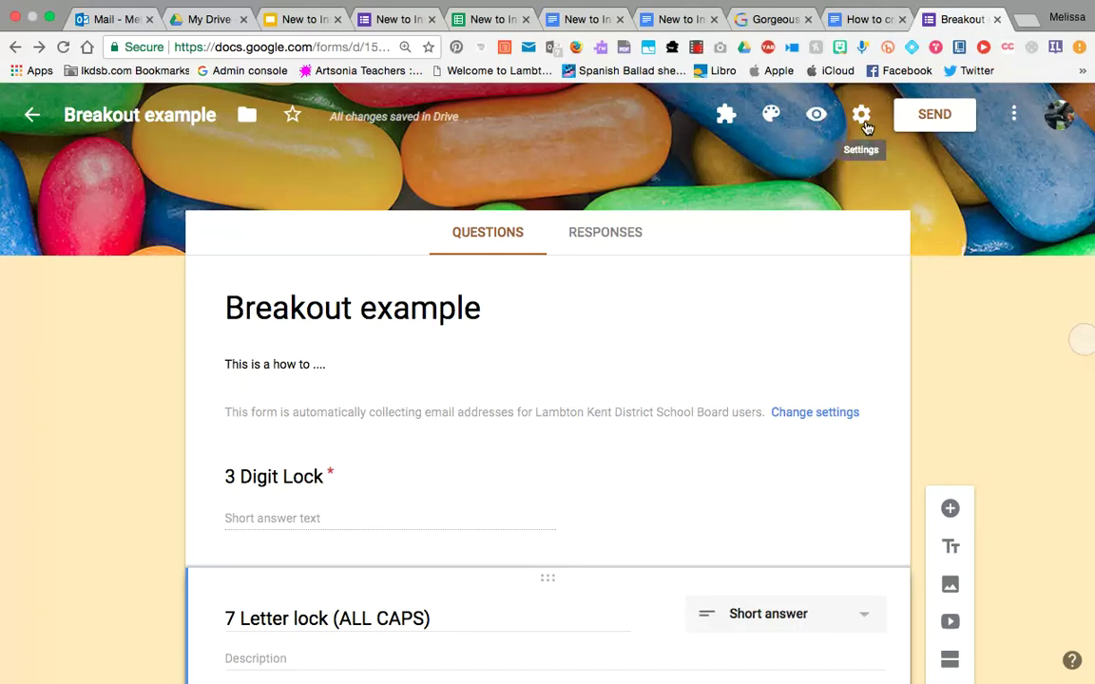
- Review the form's general settings for email collection, response receipts, sign-in restriction and respondent permissions, and save them
left_click(1017, 117)
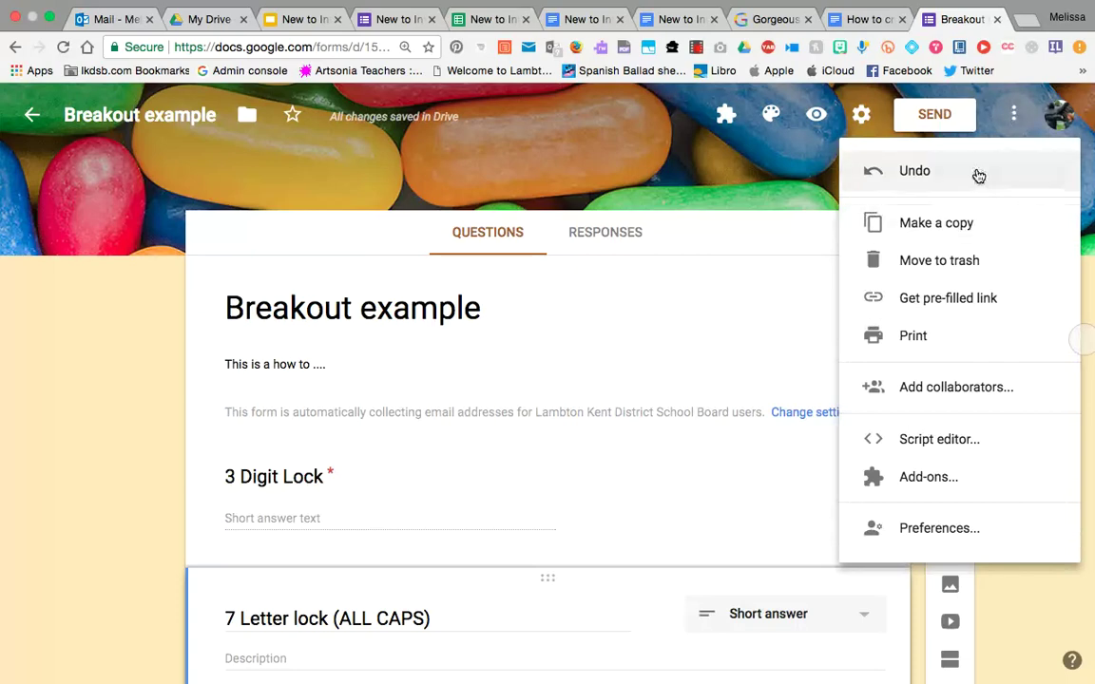
left_click(860, 115)
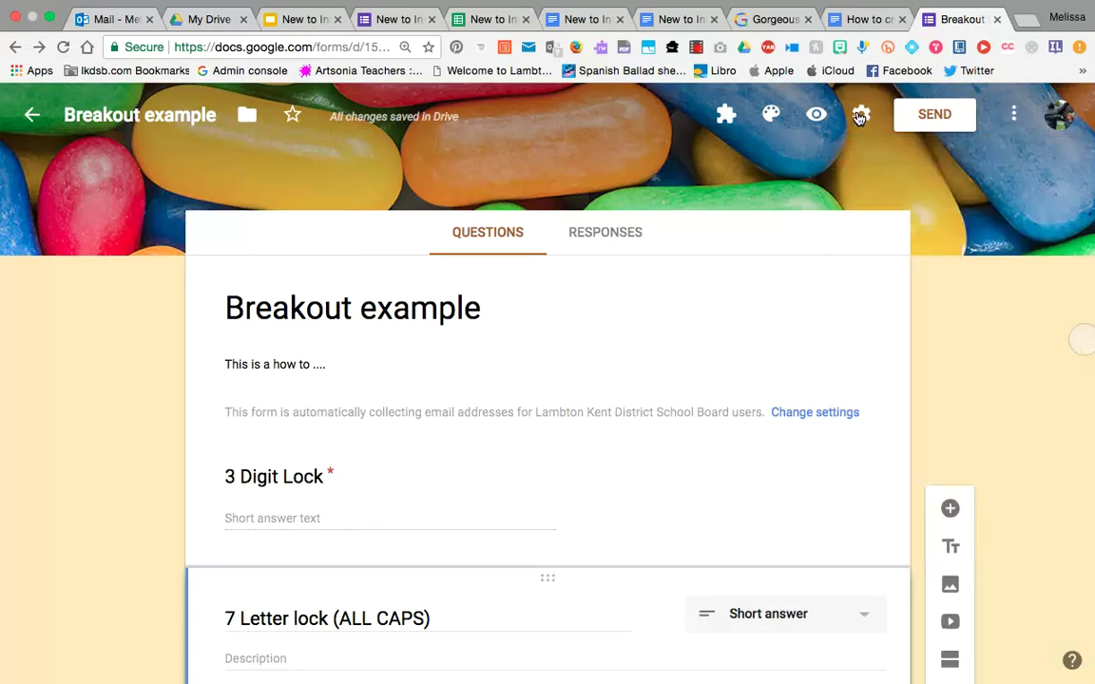
left_click(860, 115)
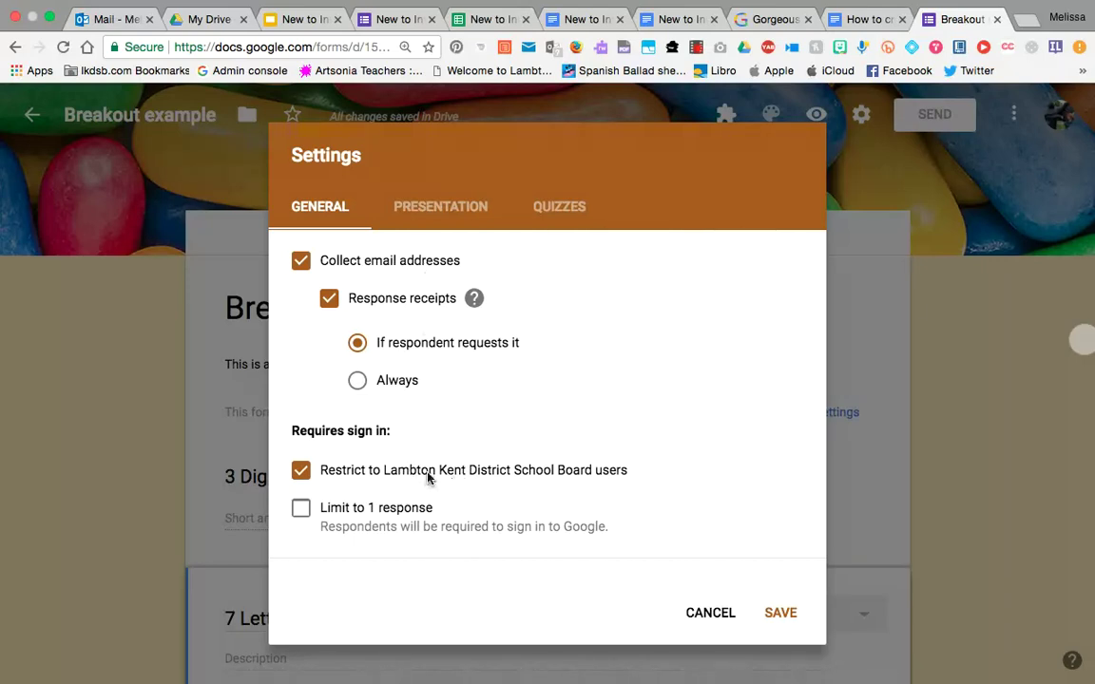
scroll(477, 473, "down", 2)
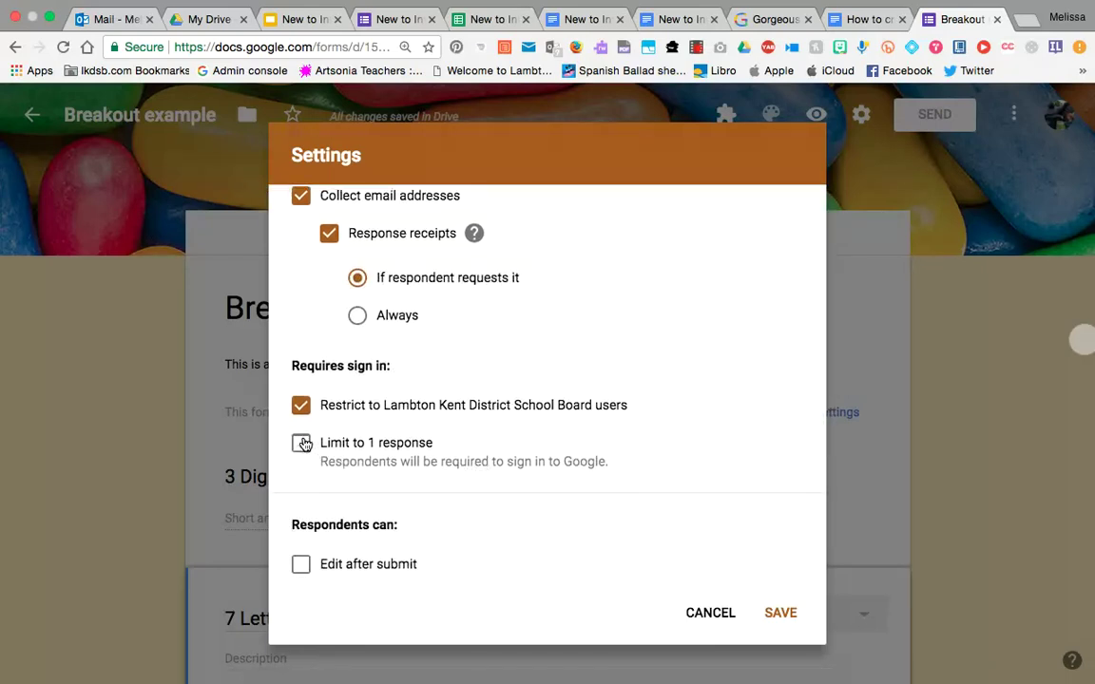
scroll(432, 489, "down", 2)
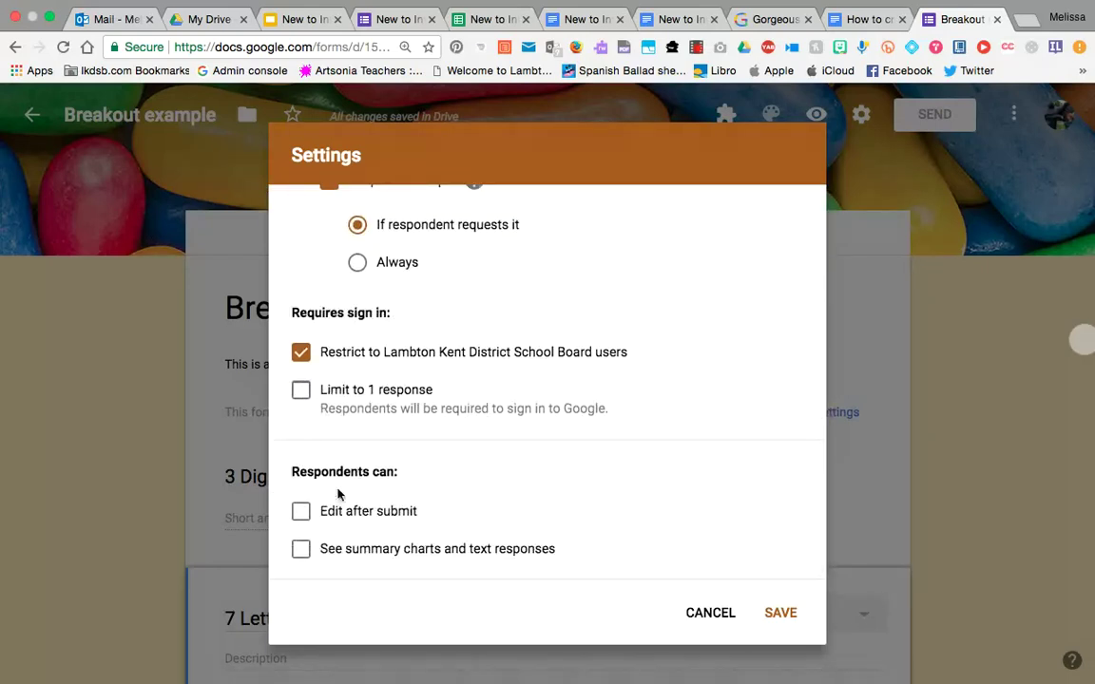
left_click(781, 613)
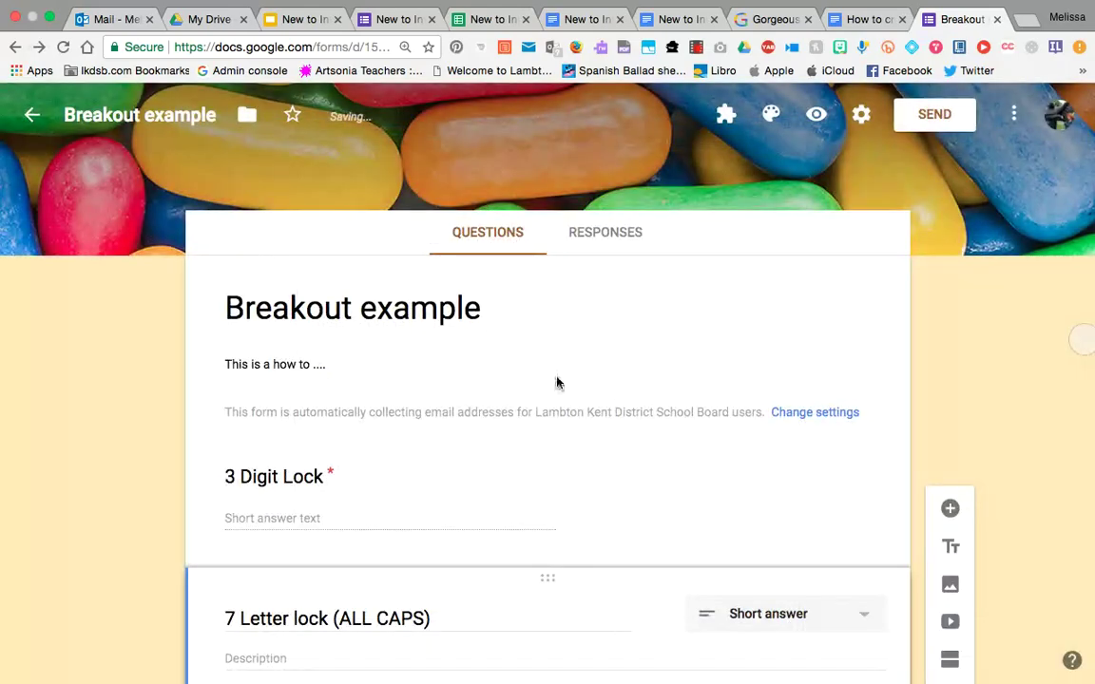
- Add a required short-answer question titled "Your team name" below the 7 Letter lock question
scroll(557, 383, "down", 5)
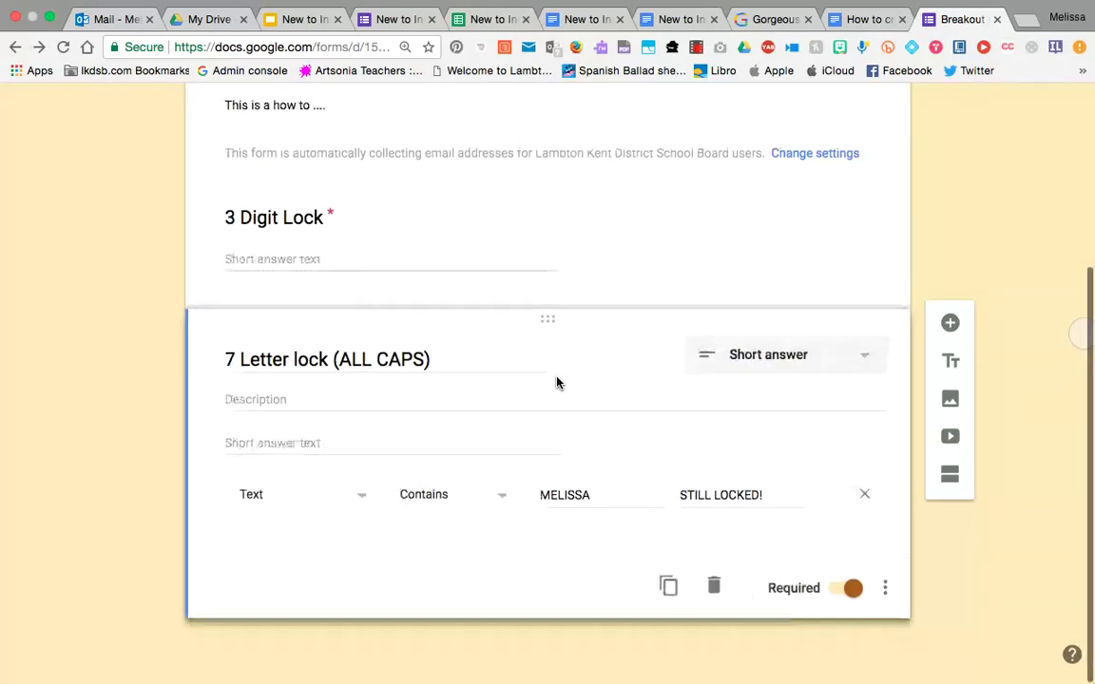
left_click(950, 339)
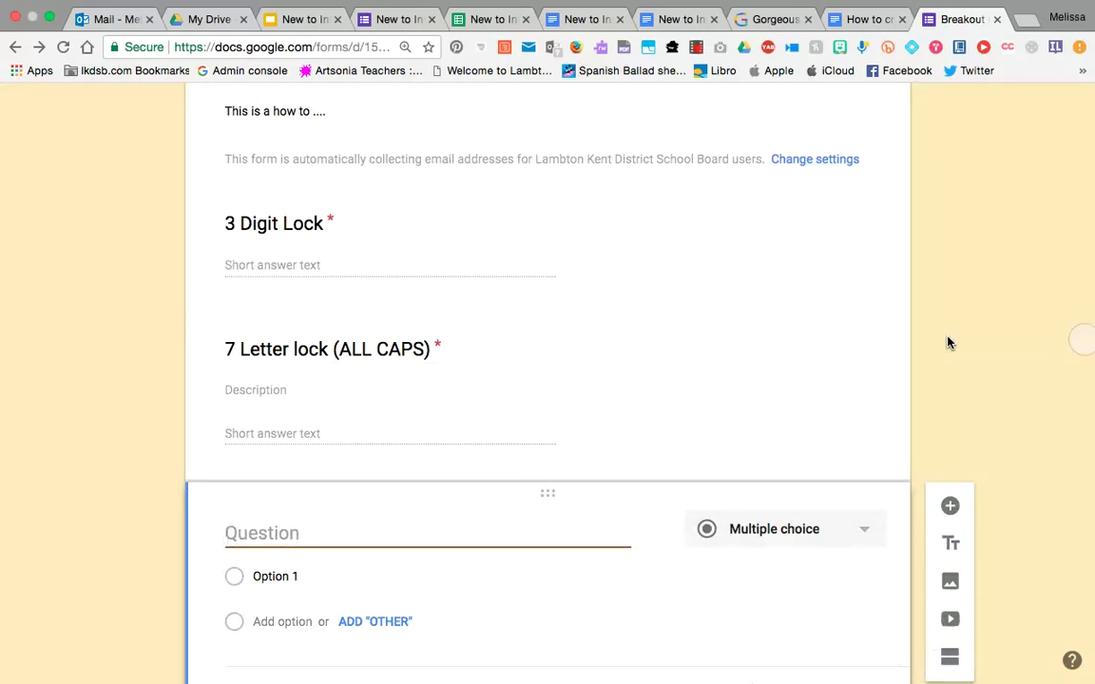
type("Your")
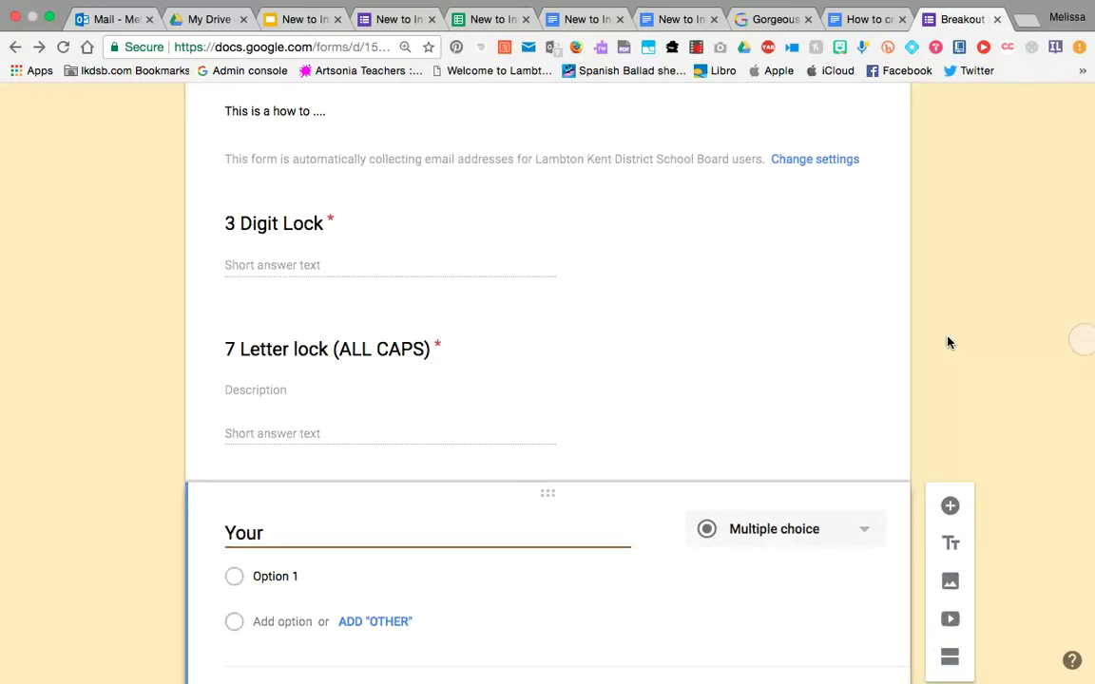
type(" team ")
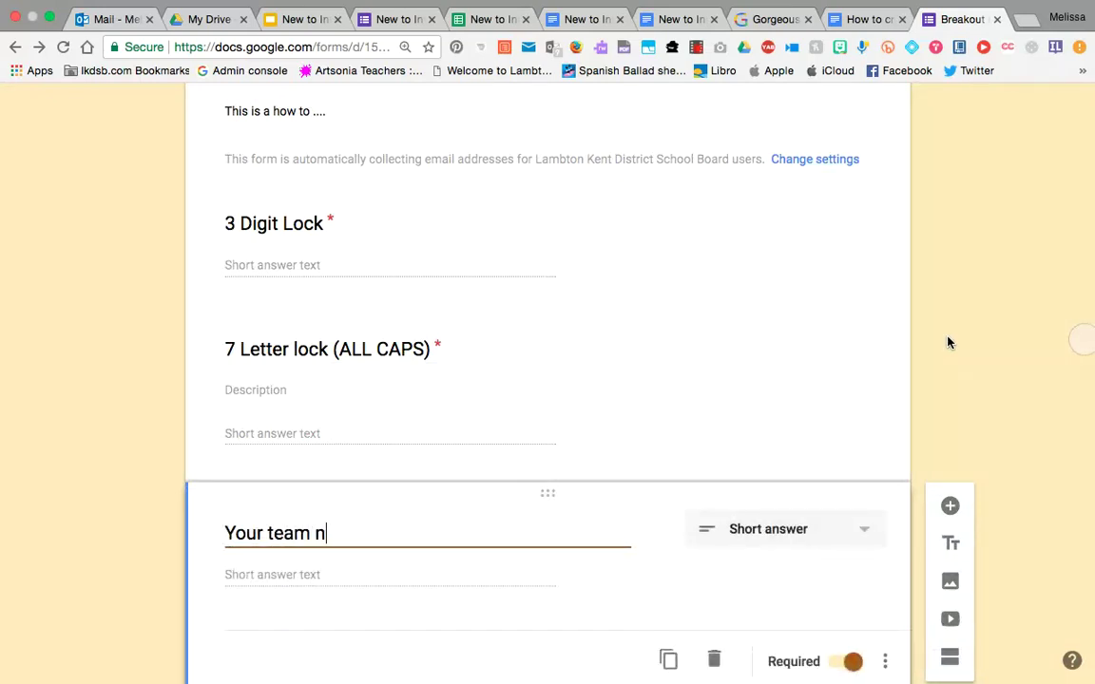
type("name")
scroll(521, 477, "down", 2)
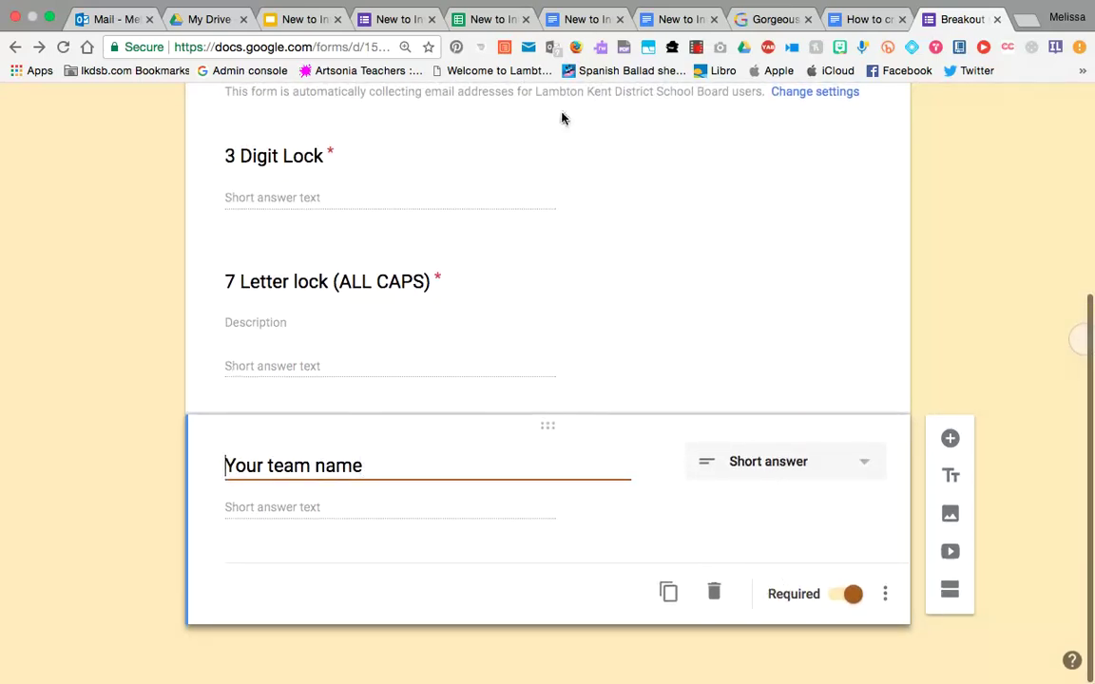
- Try to move the "Your team name" question up above the lock questions
left_click_drag(423, 452, 645, 244)
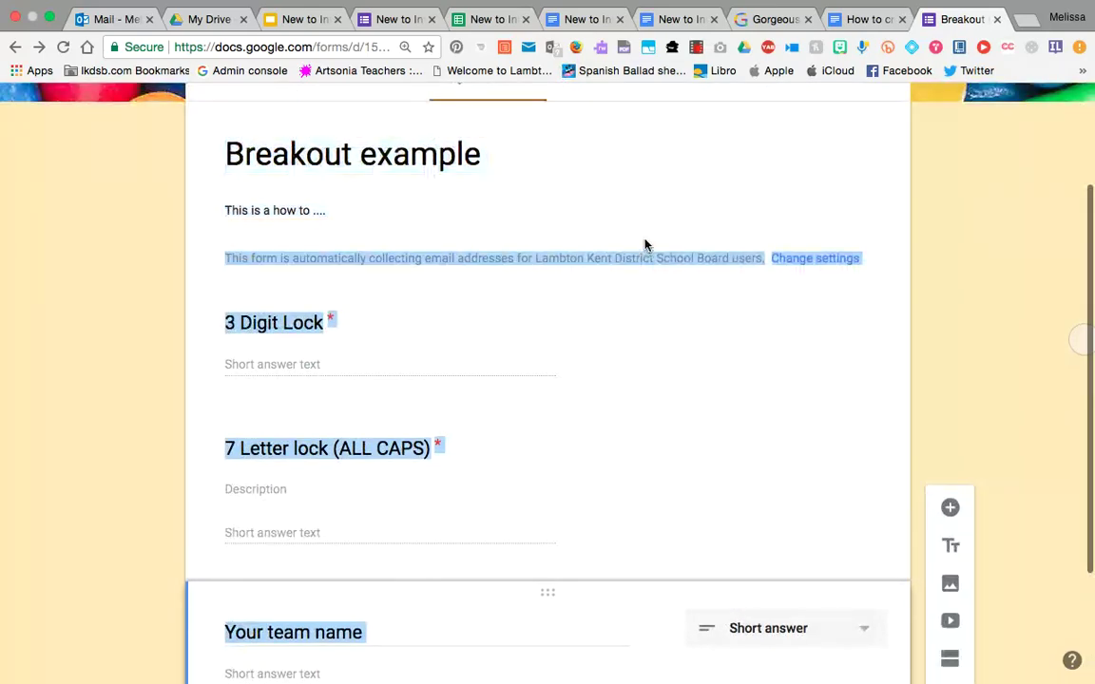
left_click(998, 249)
scroll(885, 286, "down", 4)
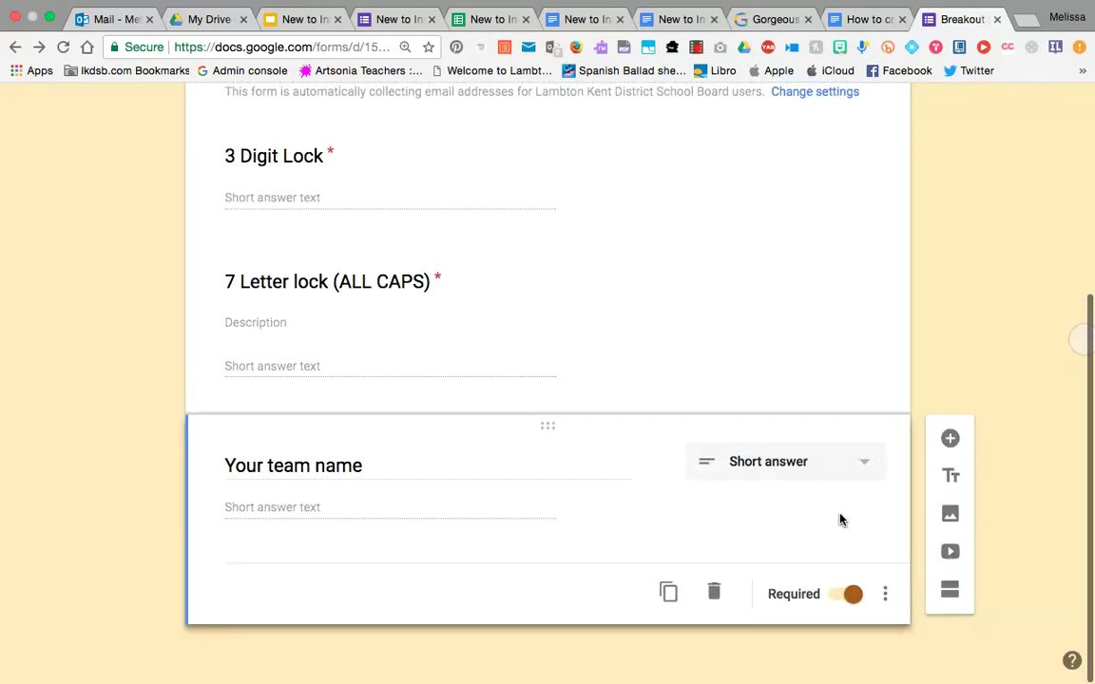
scroll(1081, 241, "up", 5)
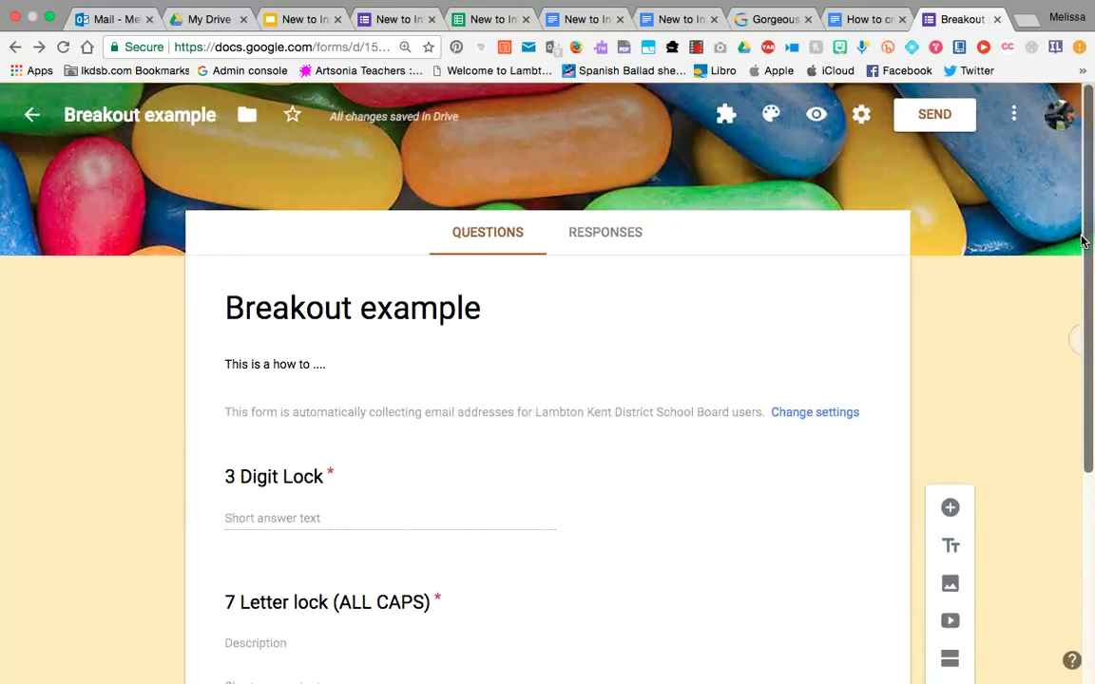